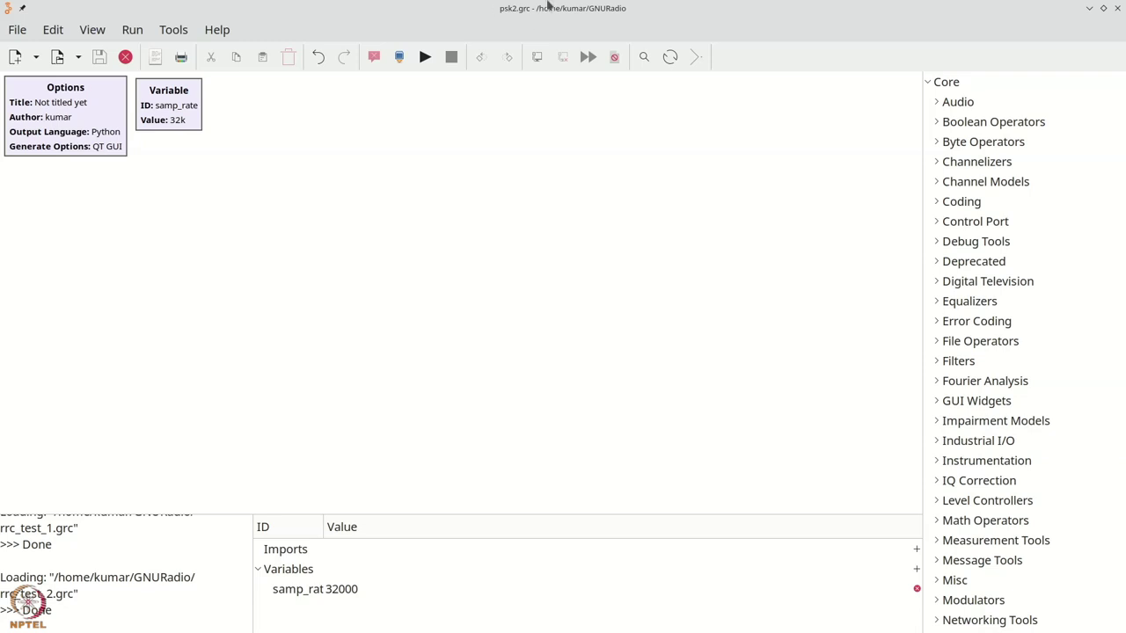
Set the samp_rate variable's value to 64000
double_click(185, 105)
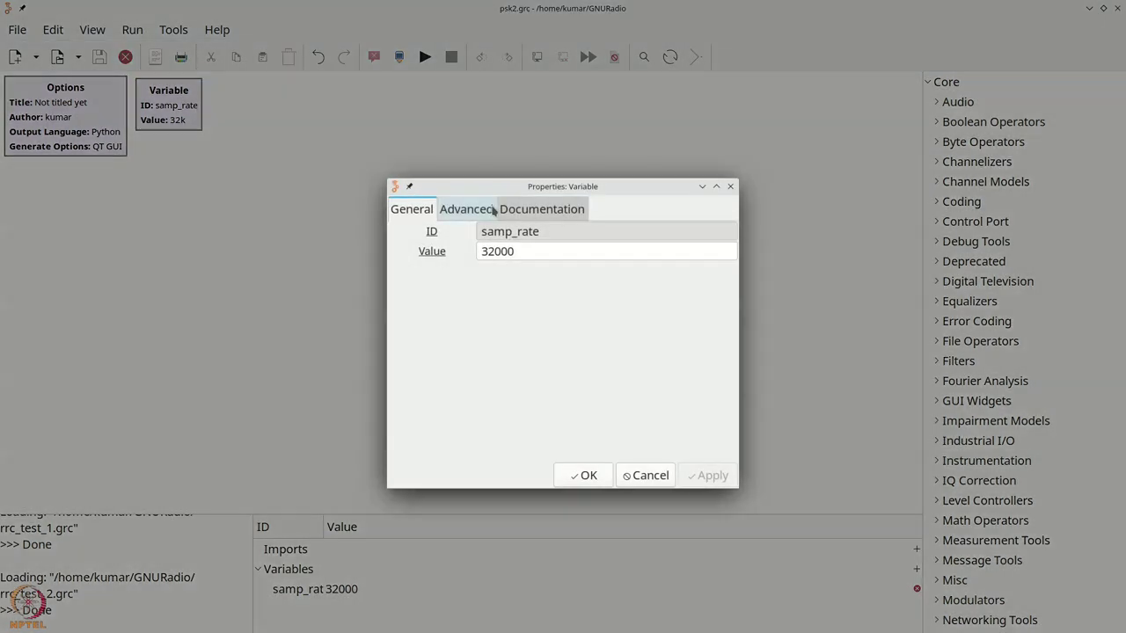
double_click(573, 250)
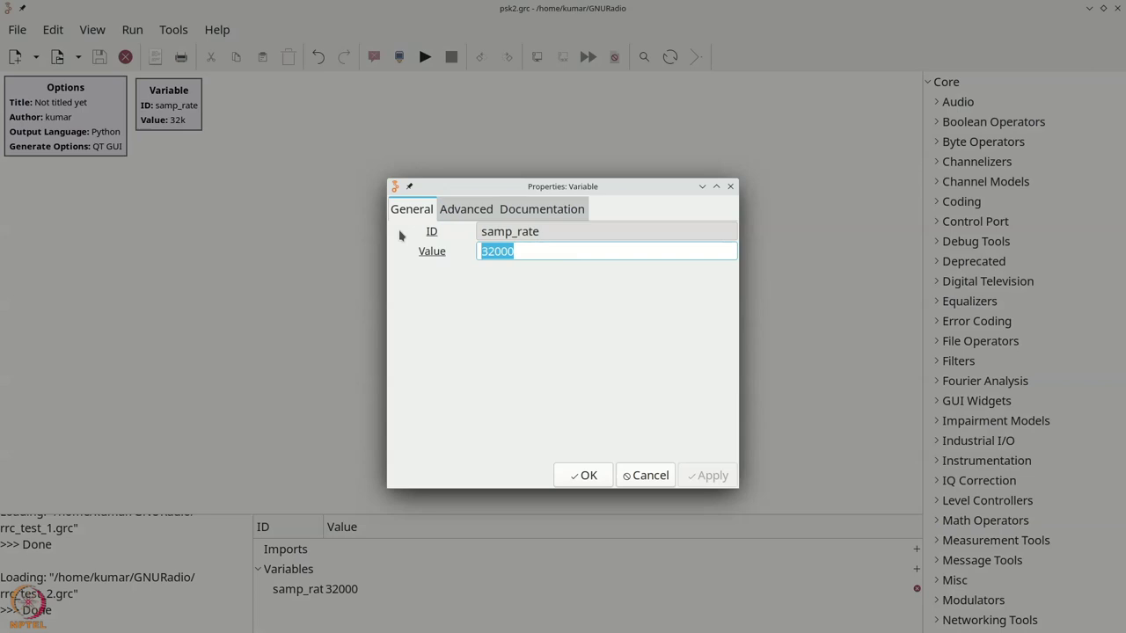
type("64000")
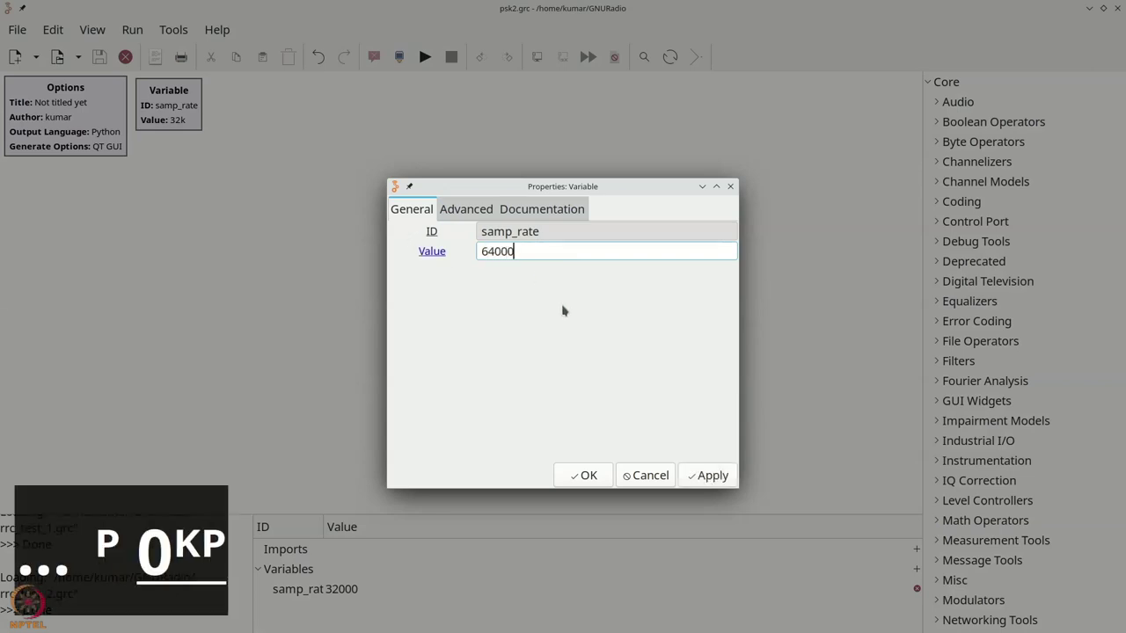
left_click(570, 477)
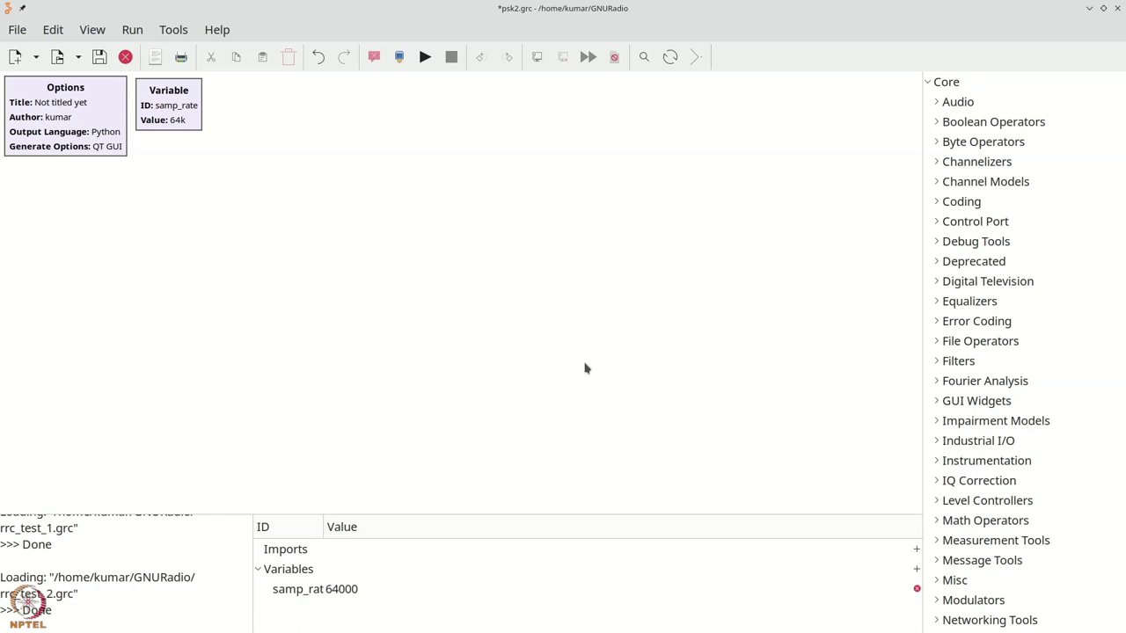
Find the Variable block in the block library and add one to the right of the samp_rate variable
key("ctrl+f")
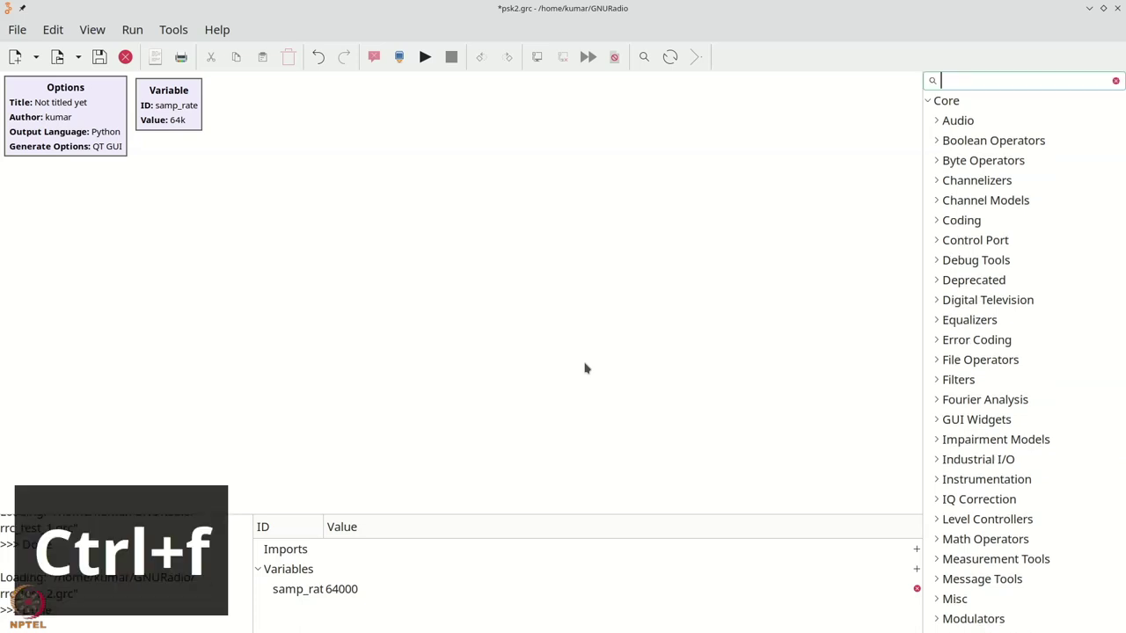
type("vs")
key("BackSpace")
type("ari")
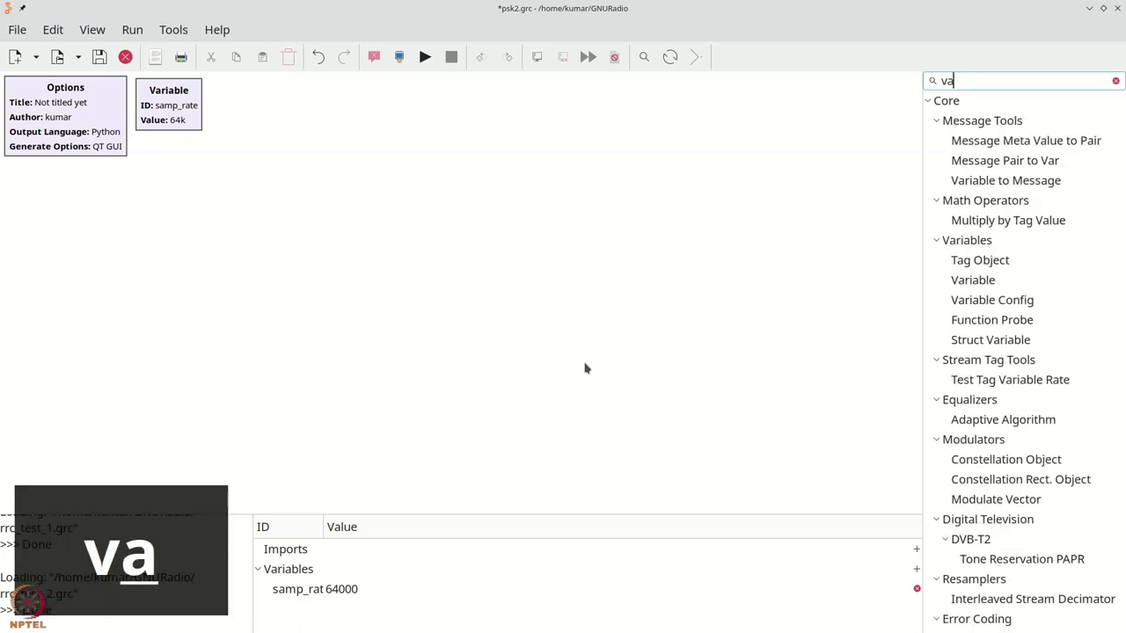
left_click_drag(955, 159, 293, 111)
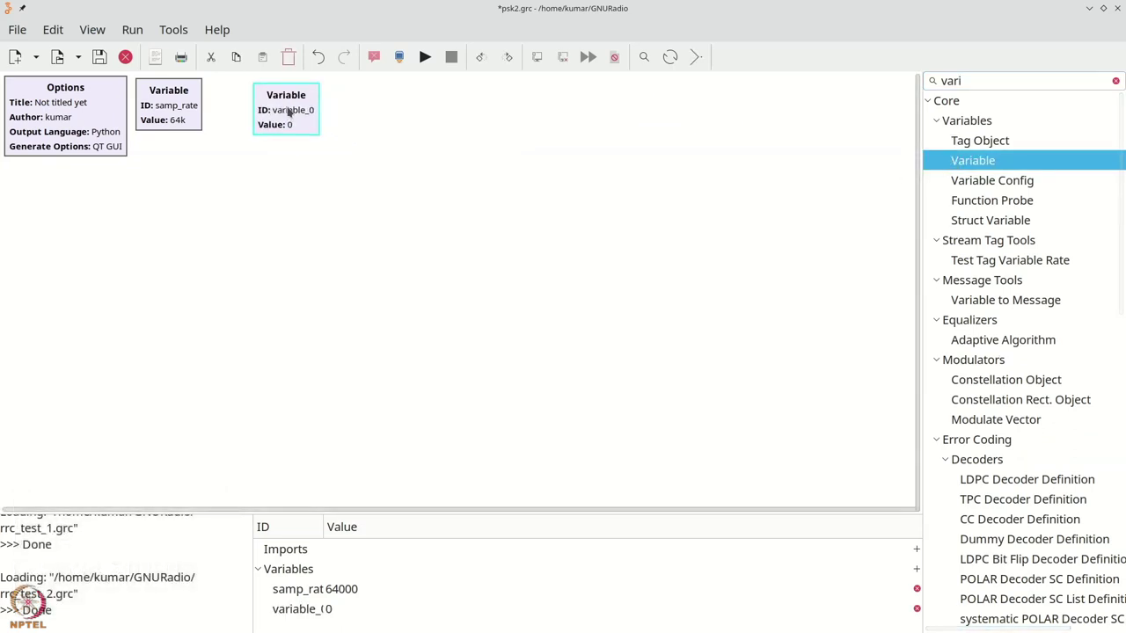
Give the new variable the ID N and the value 4, and place it closer to the samp_rate block
double_click(293, 111)
double_click(553, 231)
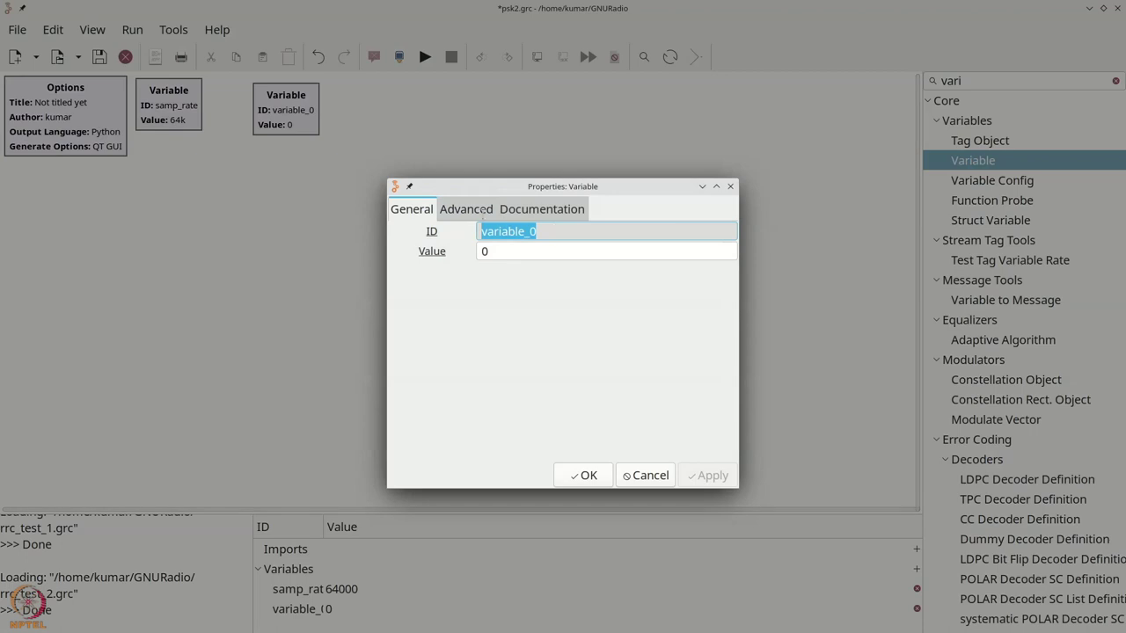
type("N")
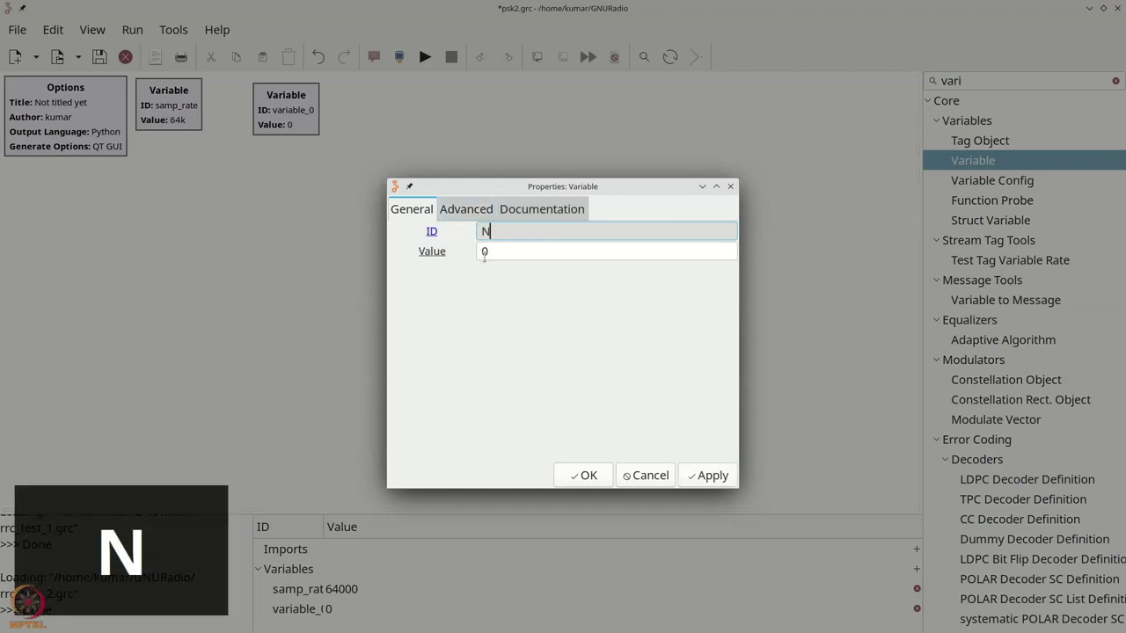
double_click(493, 252)
type("4")
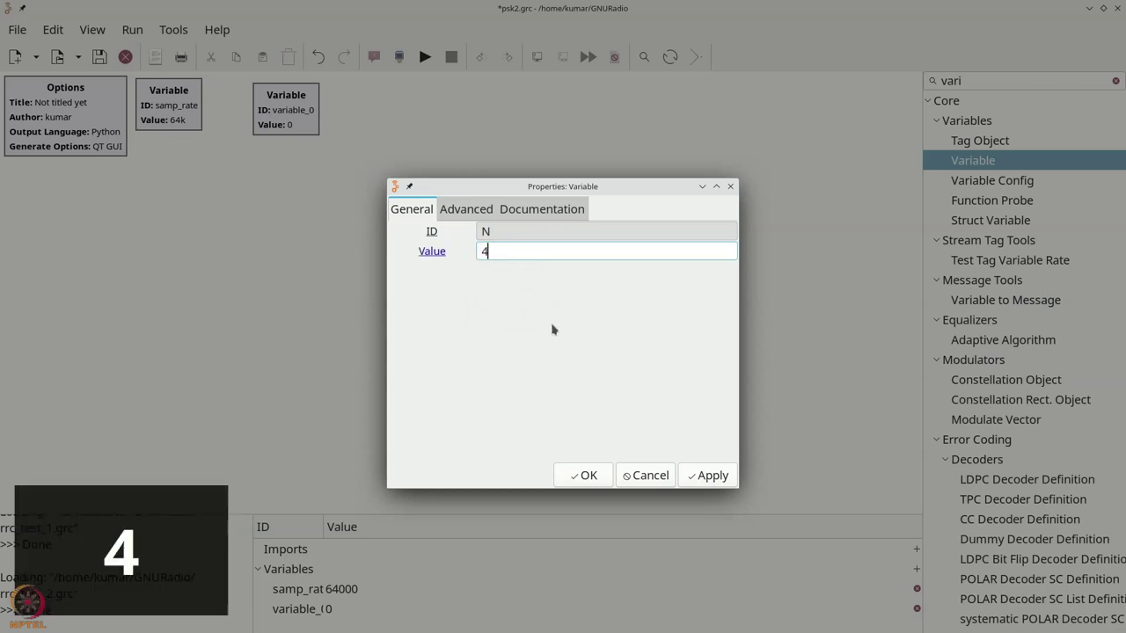
left_click(583, 475)
left_click_drag(278, 123, 260, 119)
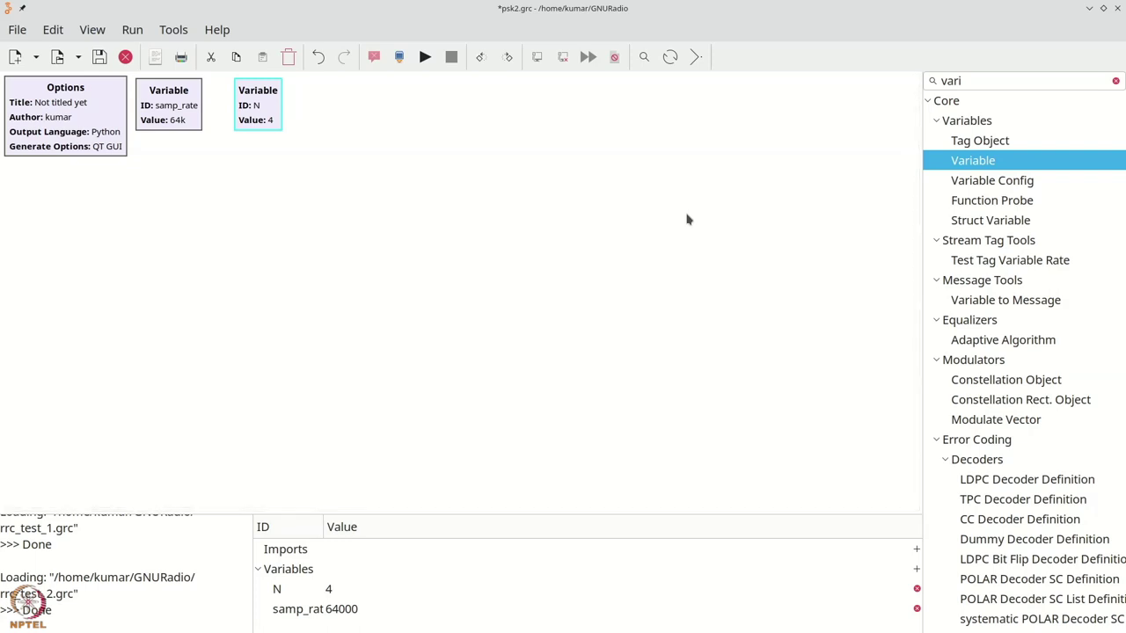
Find the Random Source block in the library and place one below the Options block
key("ctrl+f")
type("random")
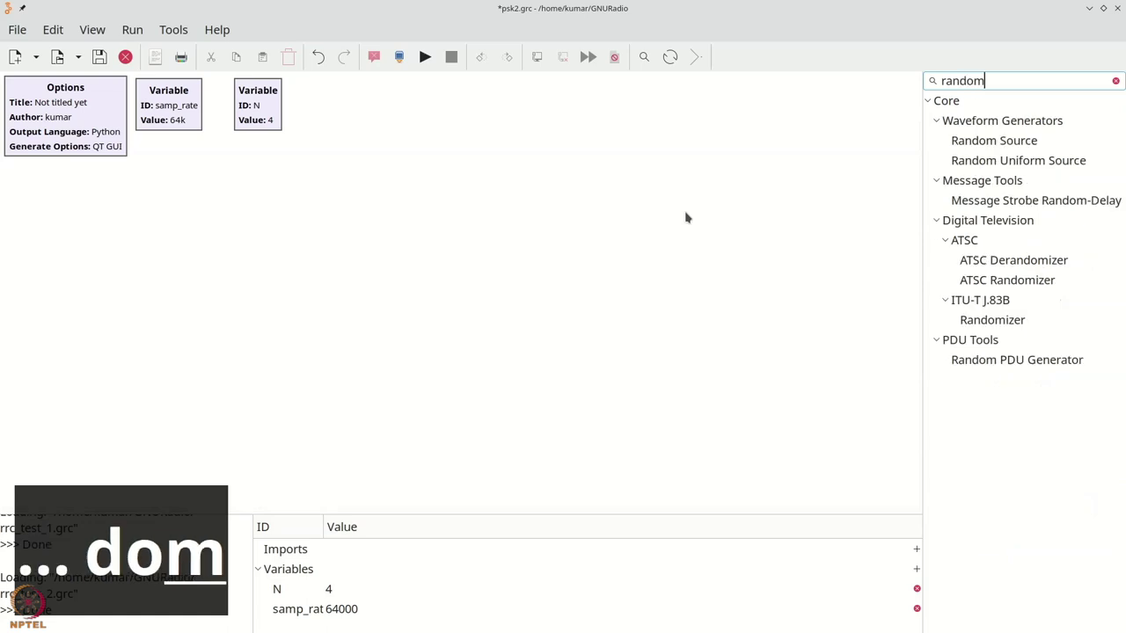
left_click_drag(994, 141, 97, 205)
left_click_drag(149, 229, 80, 208)
Set the Random Source's maximum to N and its number of samples to 1024
double_click(84, 209)
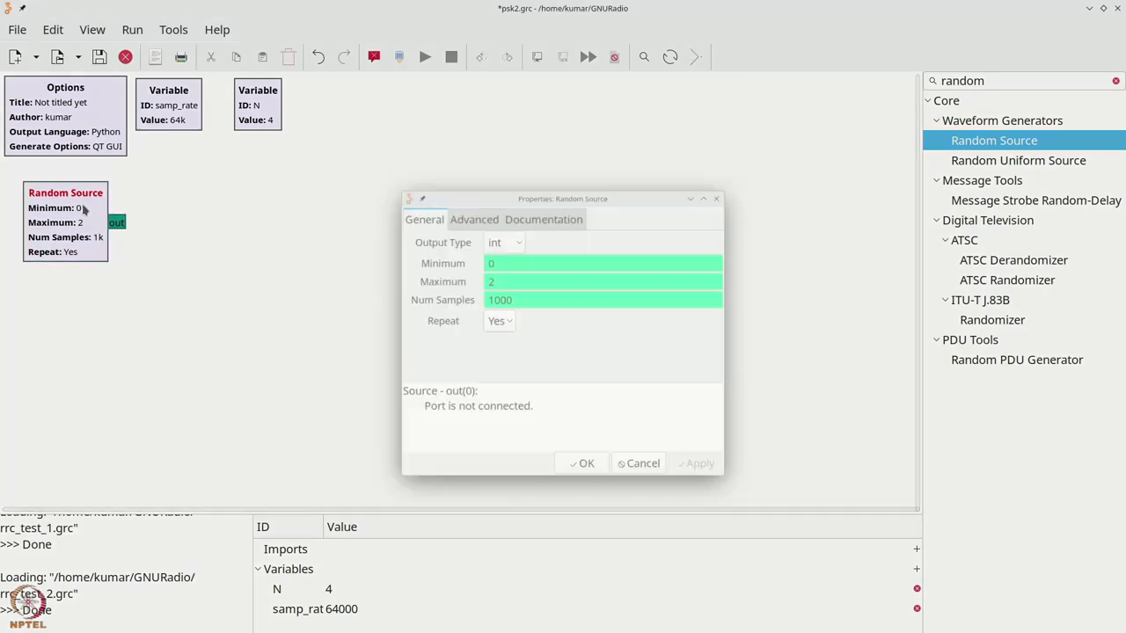
left_click_drag(508, 279, 476, 276)
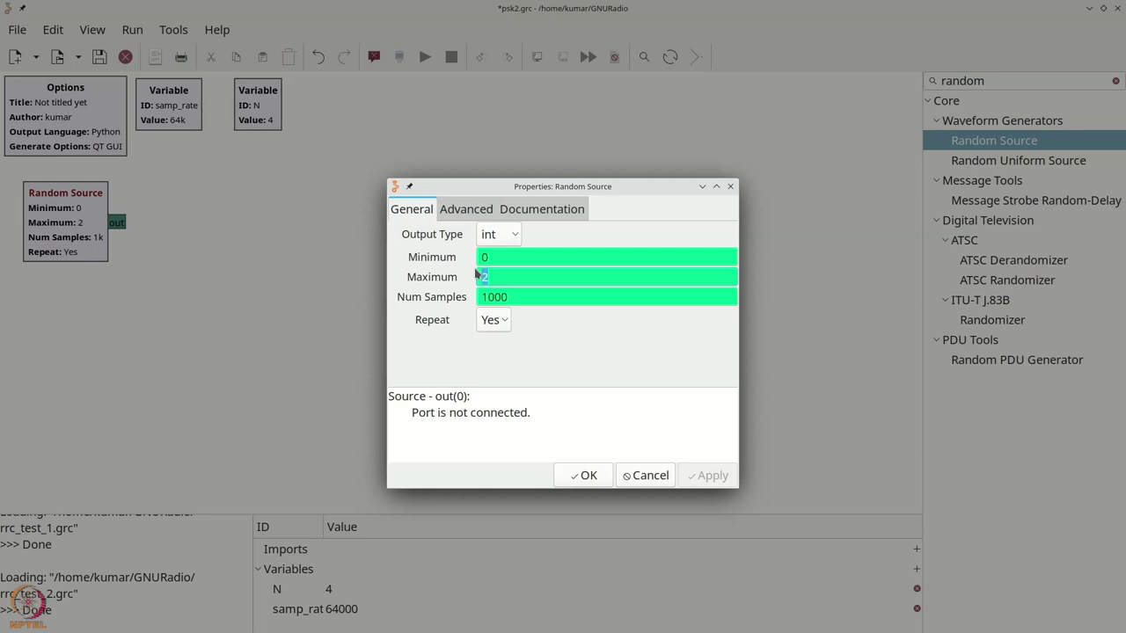
type("N")
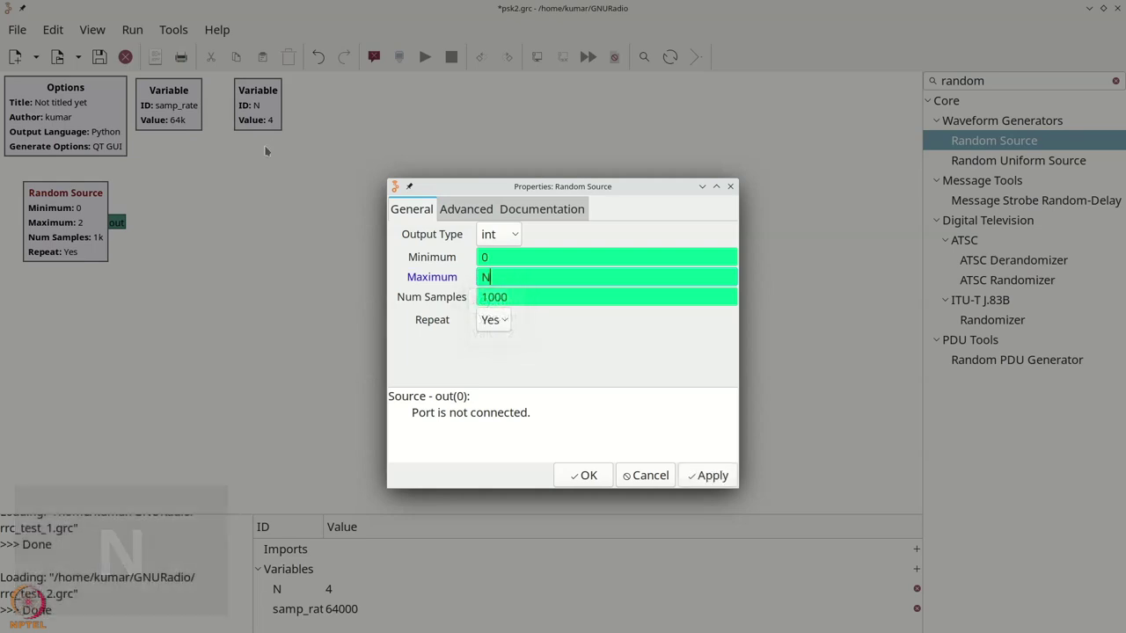
left_click(547, 296)
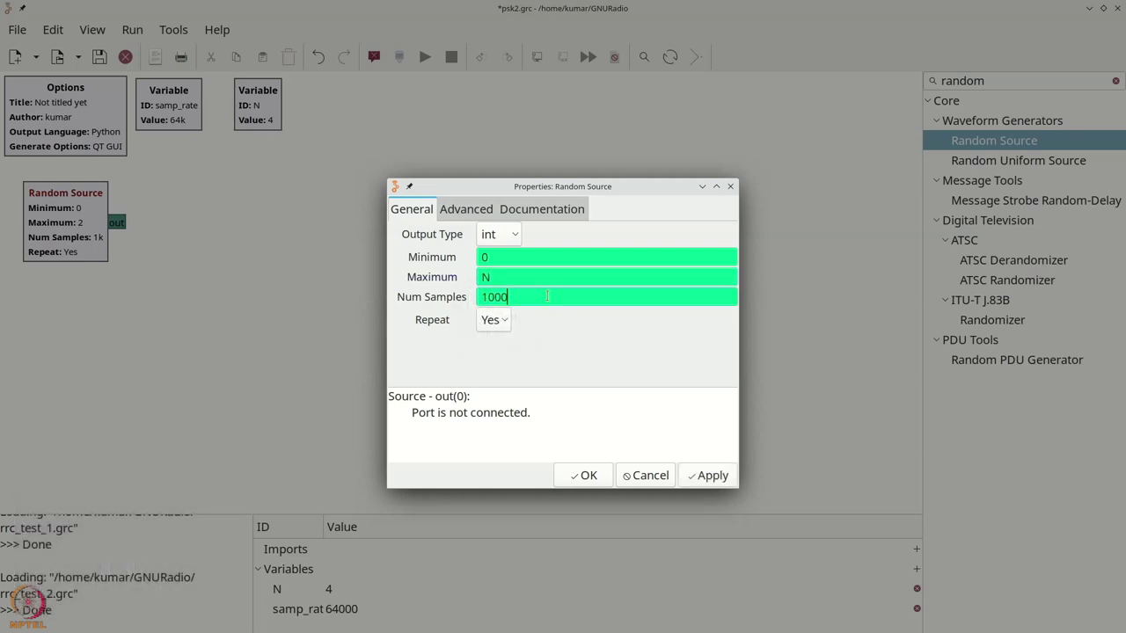
key("BackSpace")
key("BackSpace")
type("24")
left_click(580, 476)
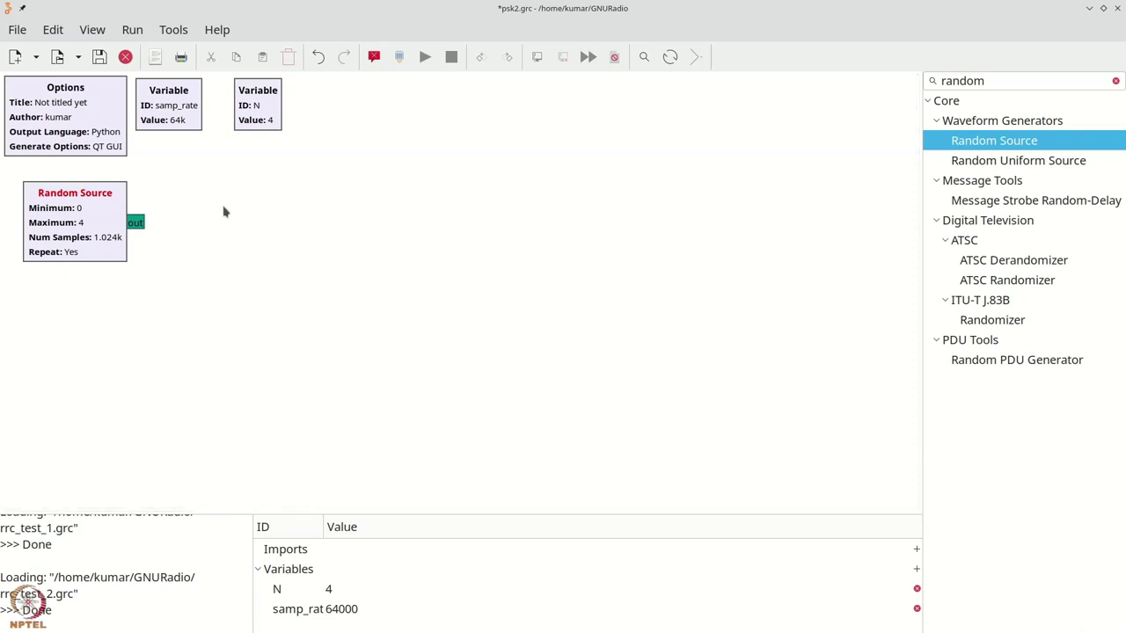
Find the Chunks to Symbols block in the library and place one to the right of the Random Source
key("ctrl+f")
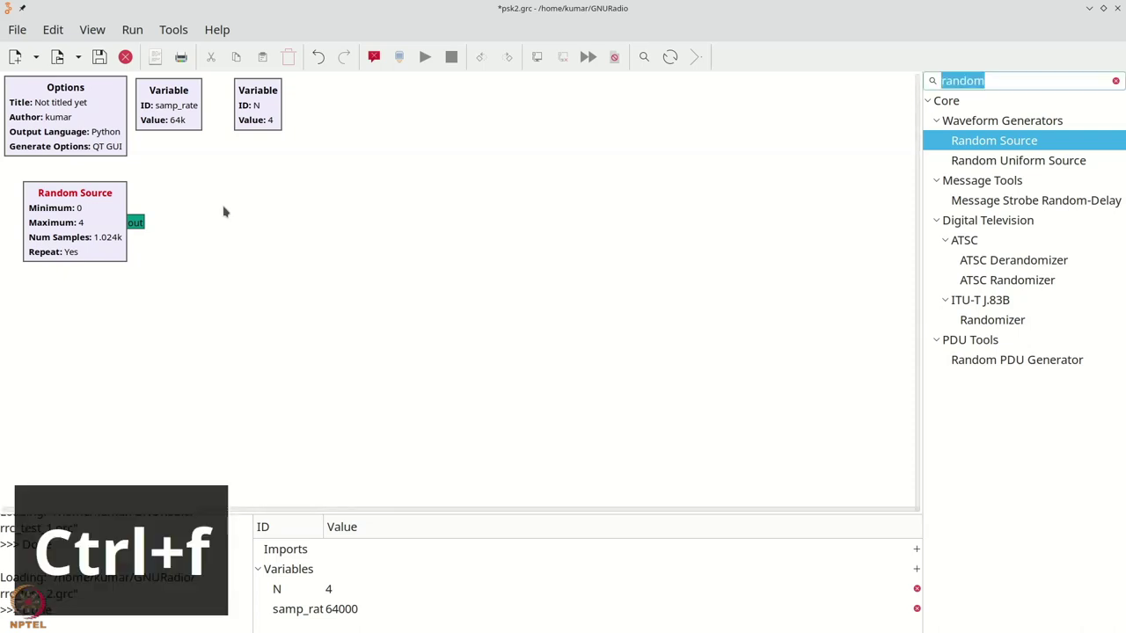
type("chum")
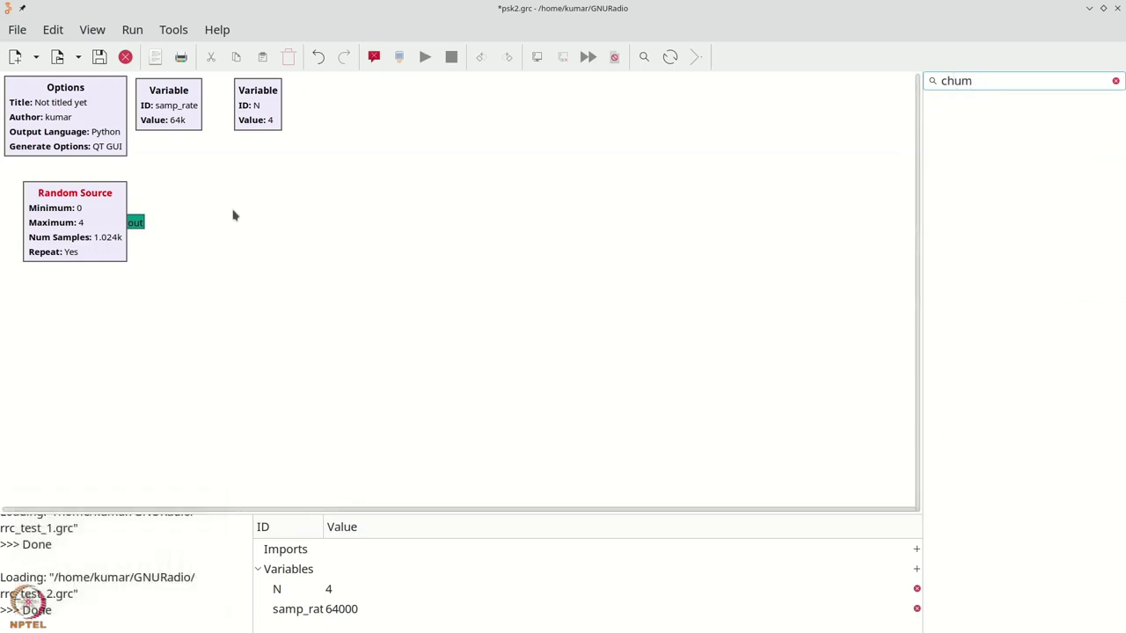
key("BackSpace")
type("n")
left_click_drag(1003, 140, 281, 231)
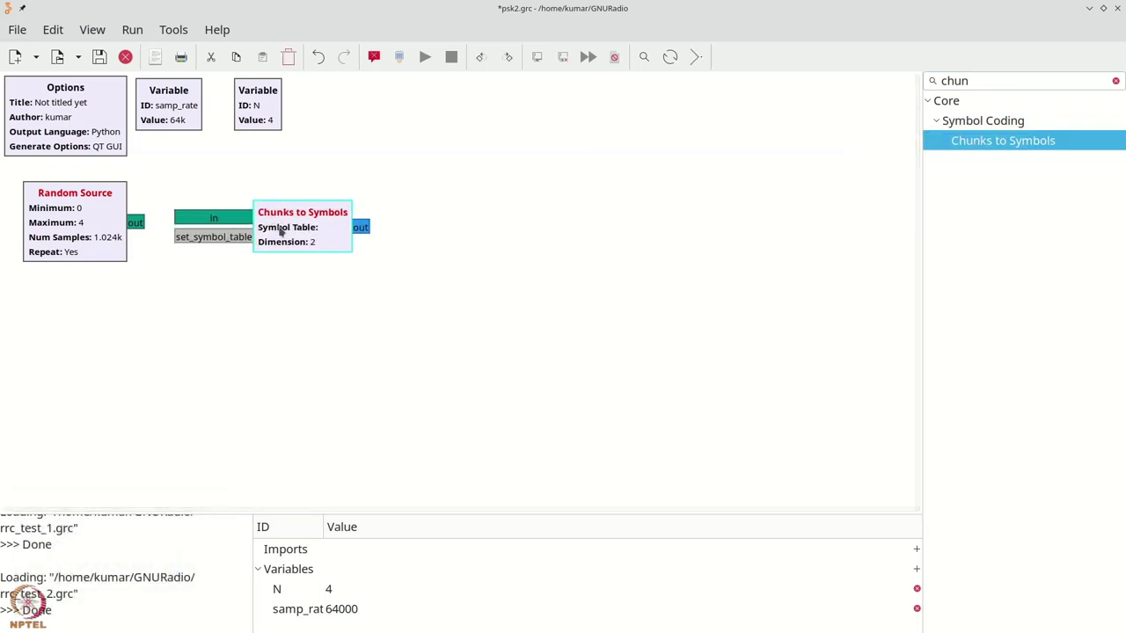
Set the dimension of the Chunks to Symbols block to 1
double_click(281, 231)
double_click(491, 304)
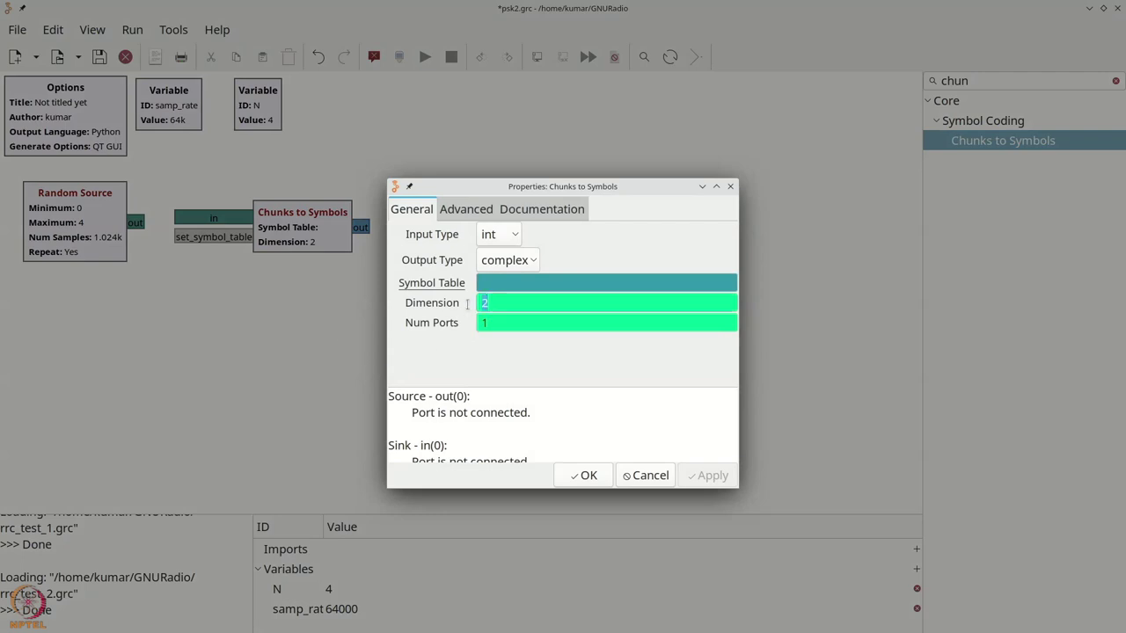
left_click(502, 281)
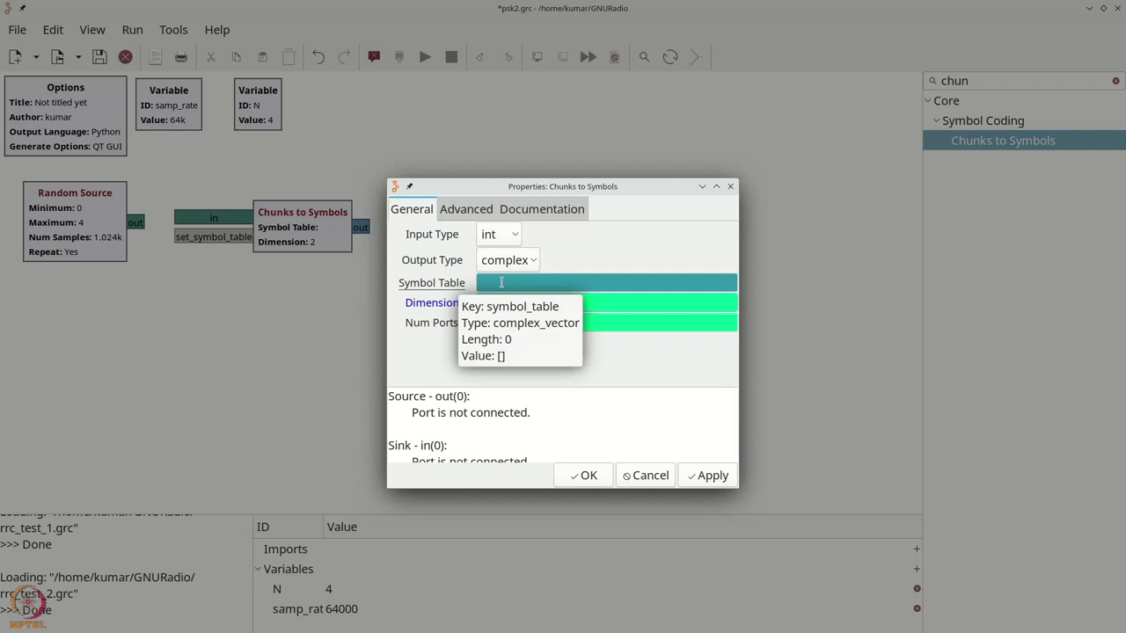
key("Tab")
type("1")
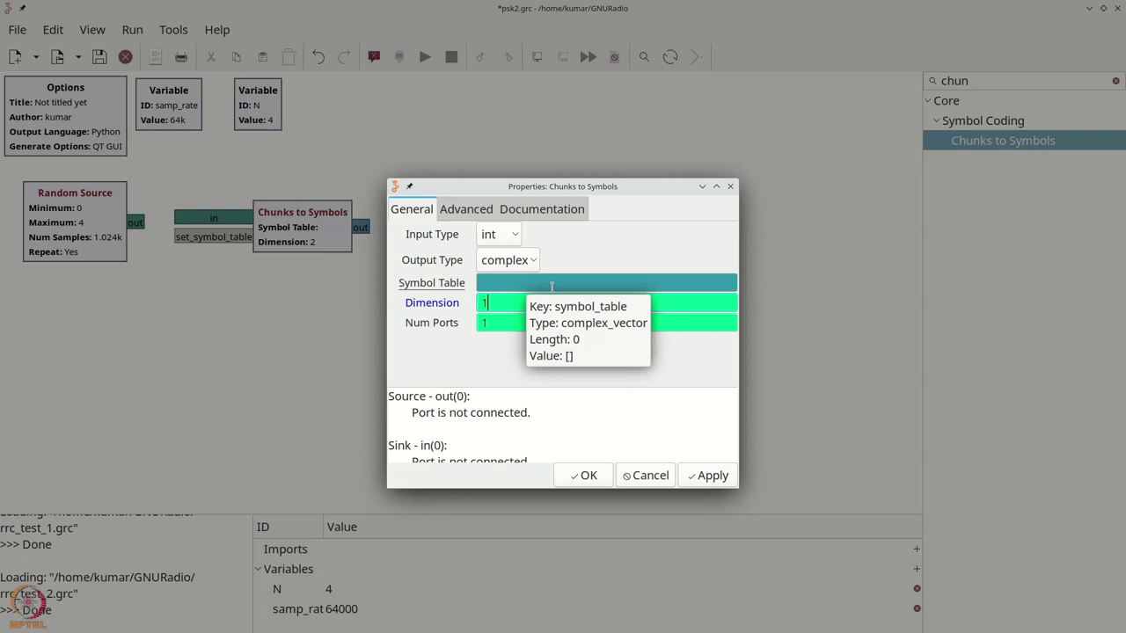
left_click(584, 475)
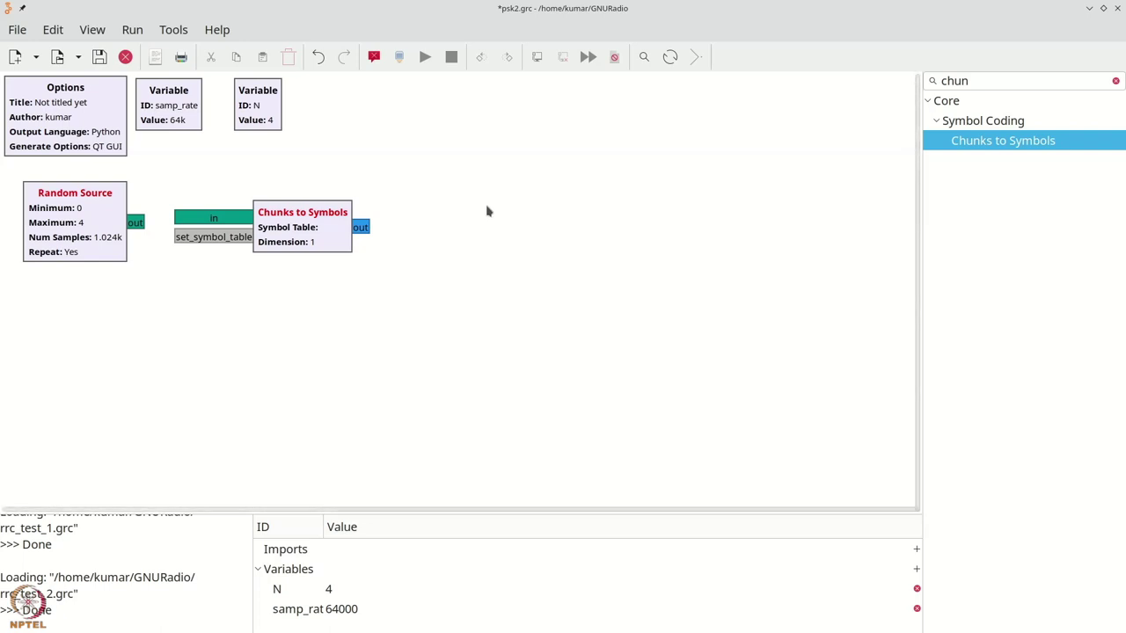
Find the Import block in the library and place one to the right of the N variable
key("ctrl+f")
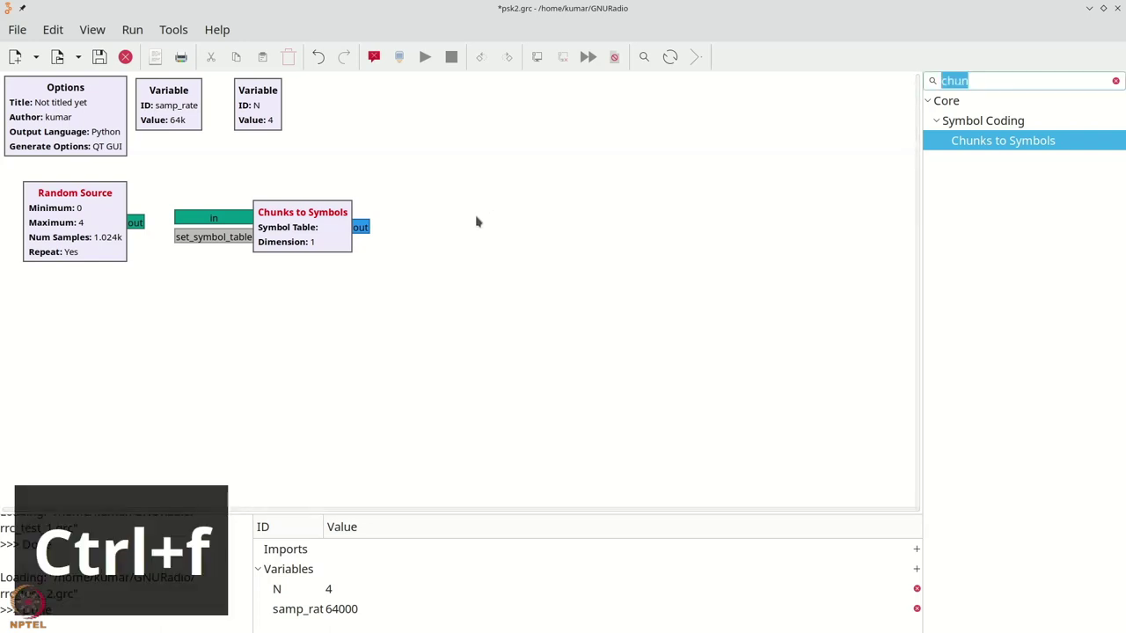
type("imp")
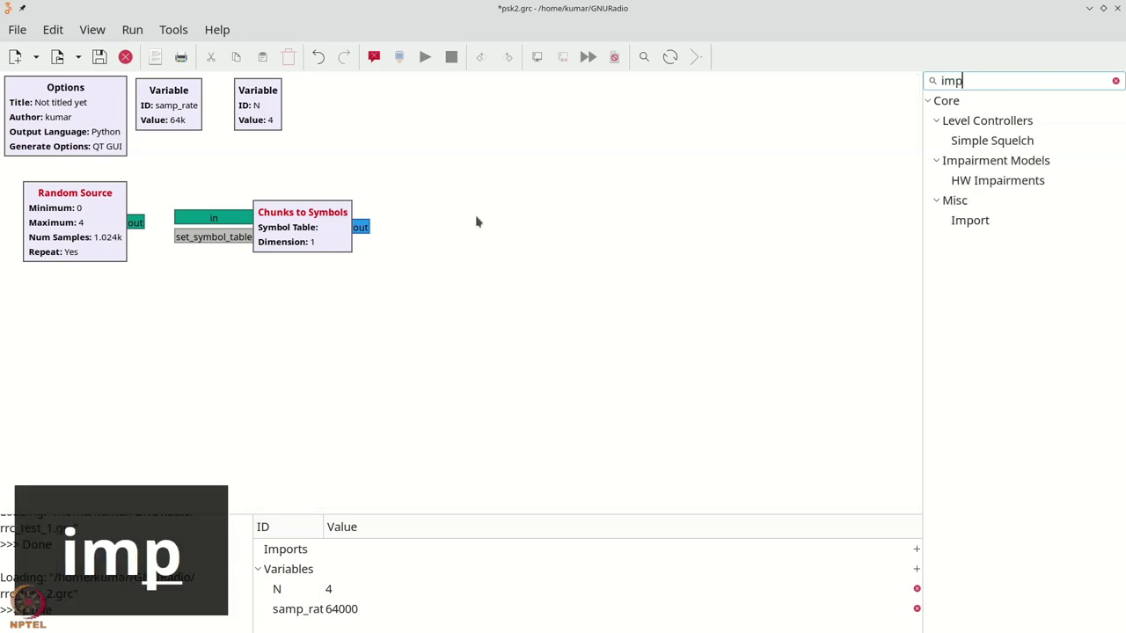
left_click_drag(1053, 219, 341, 99)
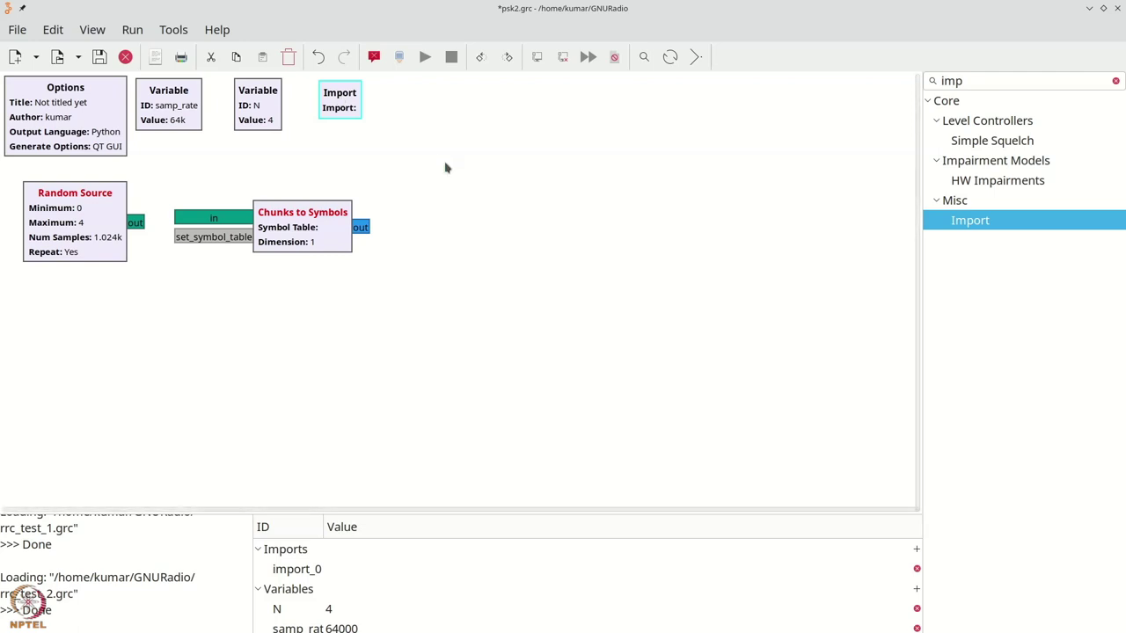
Set the Import block's statement to "import numpy"
double_click(343, 102)
left_click(492, 228)
type("imp")
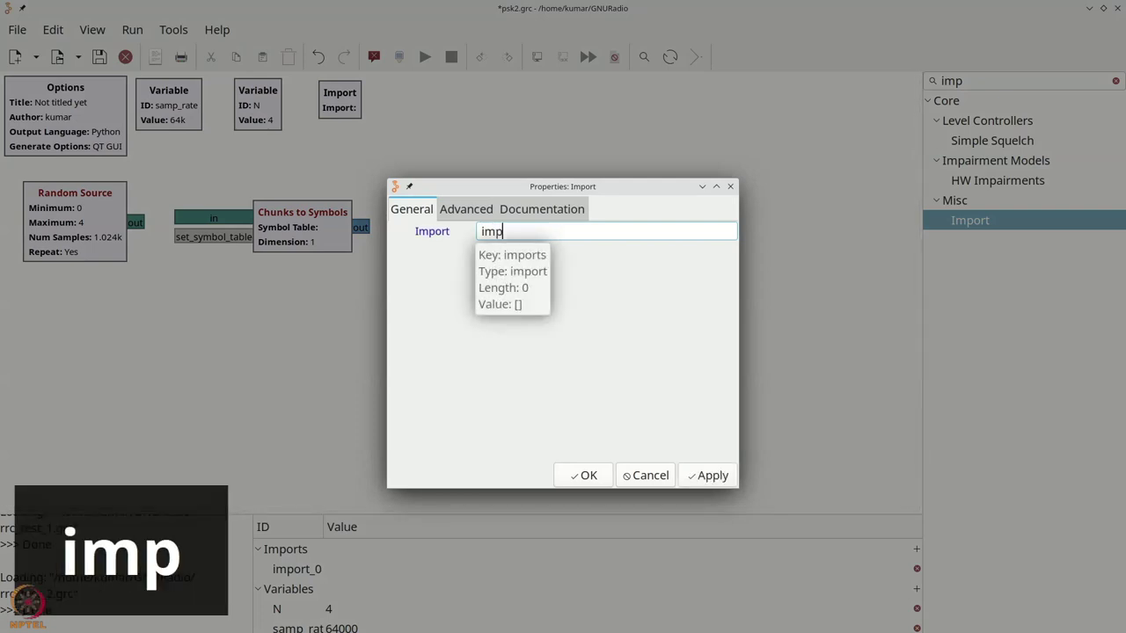
type("ort numpy")
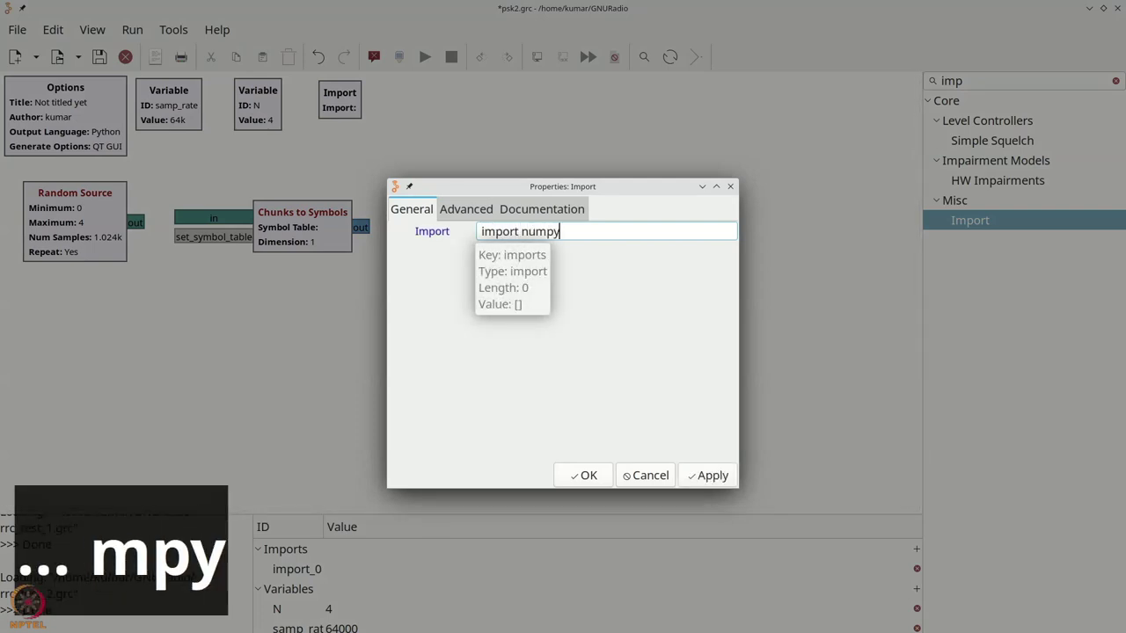
left_click(584, 477)
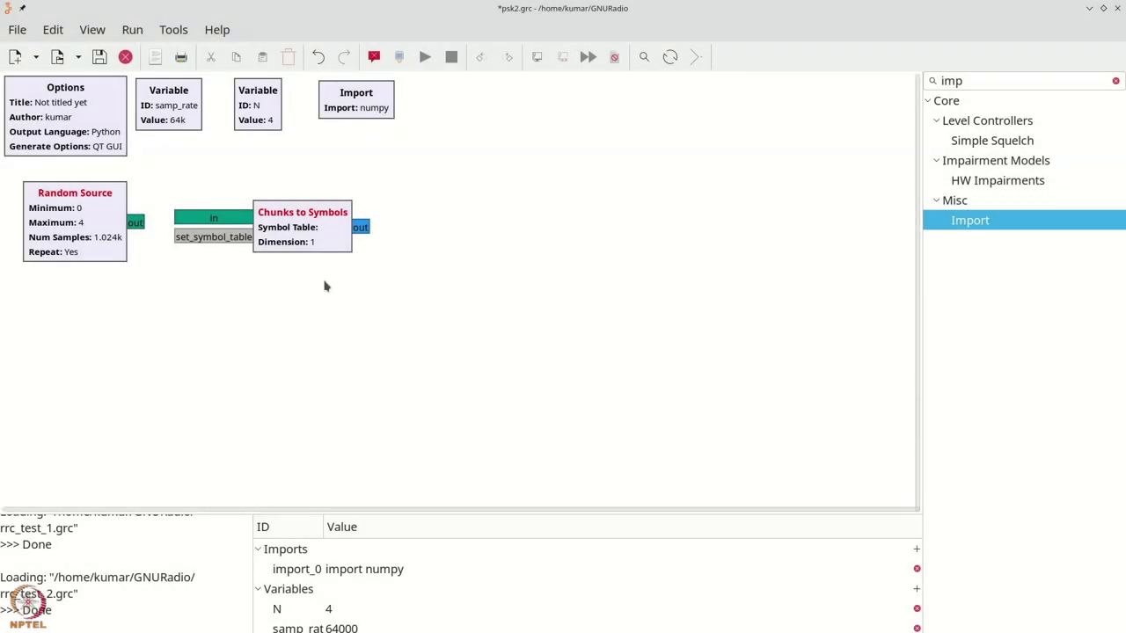
Open the Chunks to Symbols properties and enter numpy.arange(N) as the symbol table
double_click(304, 228)
left_click(493, 285)
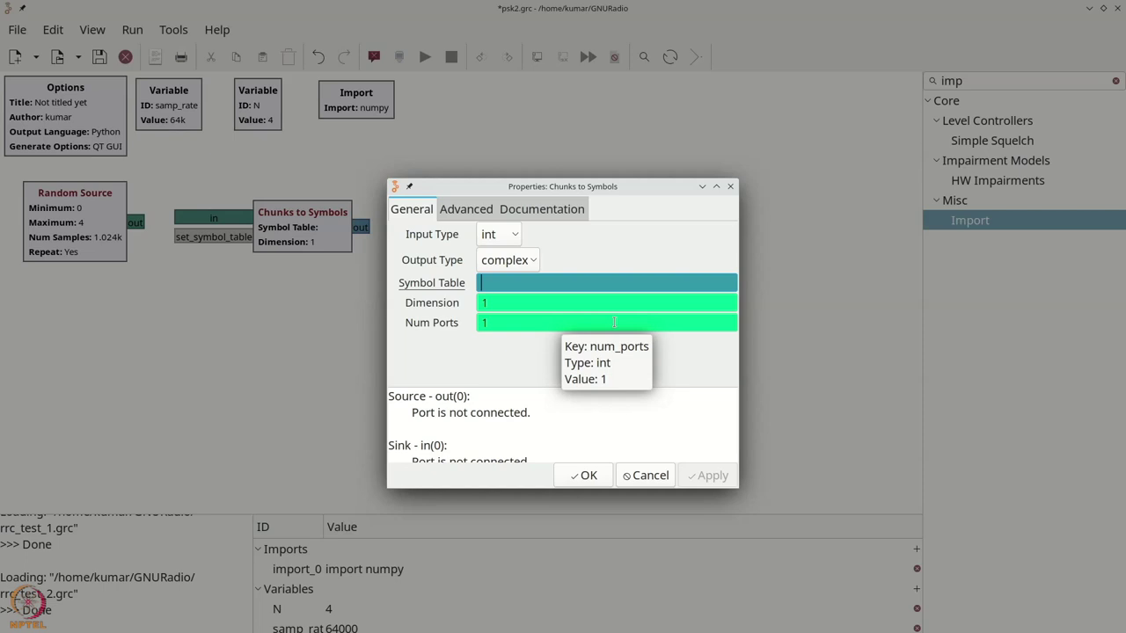
type("numpy")
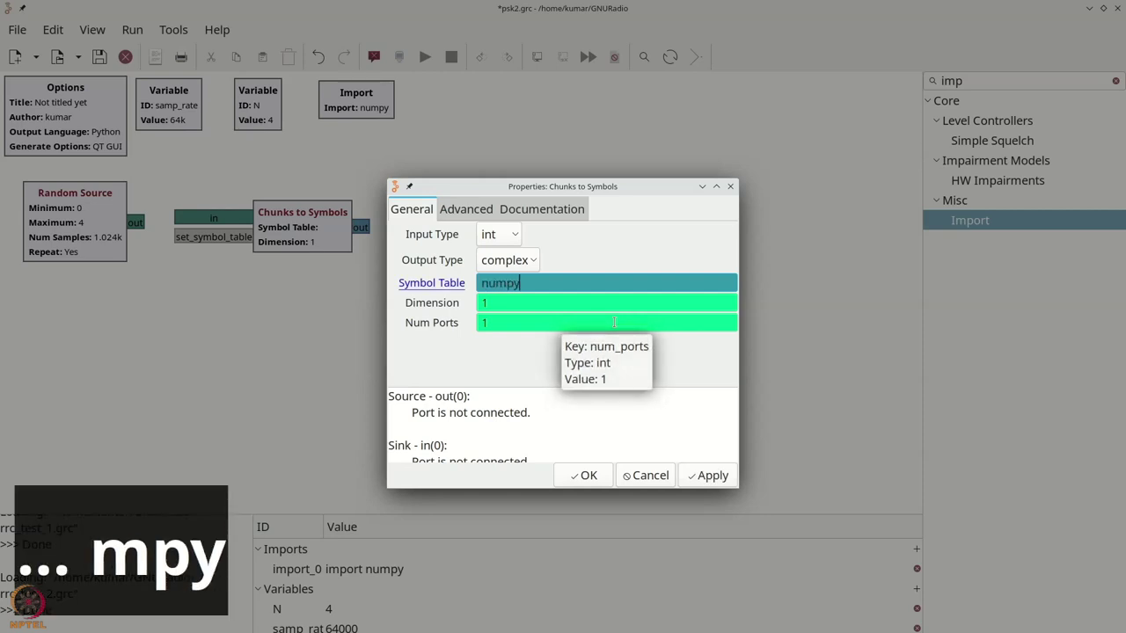
type(".Rnf")
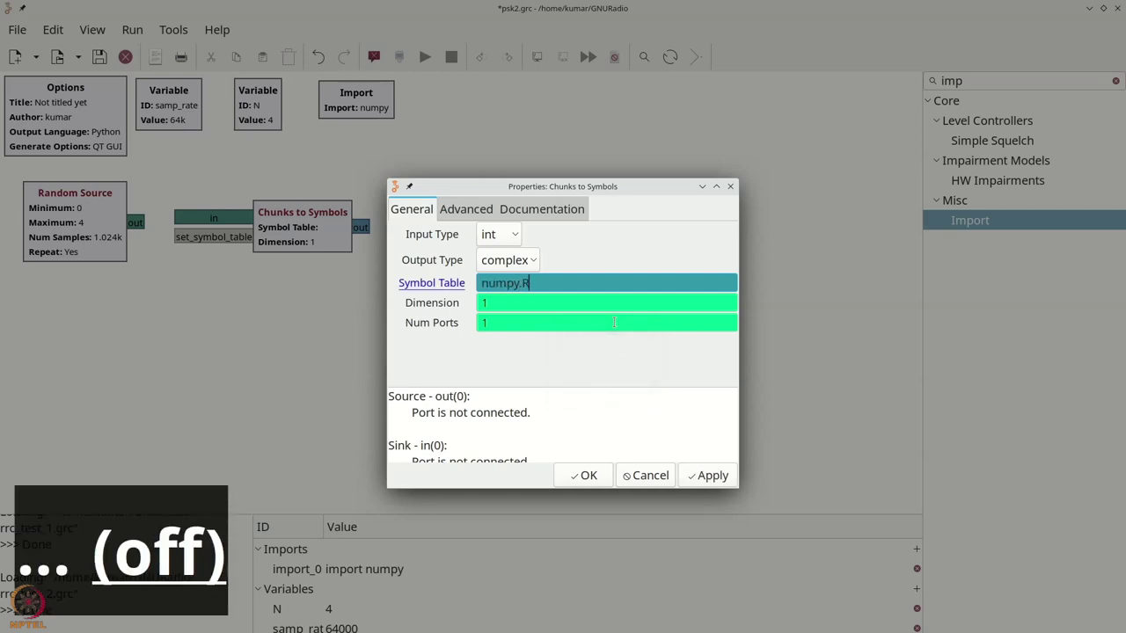
key("BackSpace")
key("BackSpace")
key("BackSpace")
key("Caps_Lock")
key("Caps_Lock")
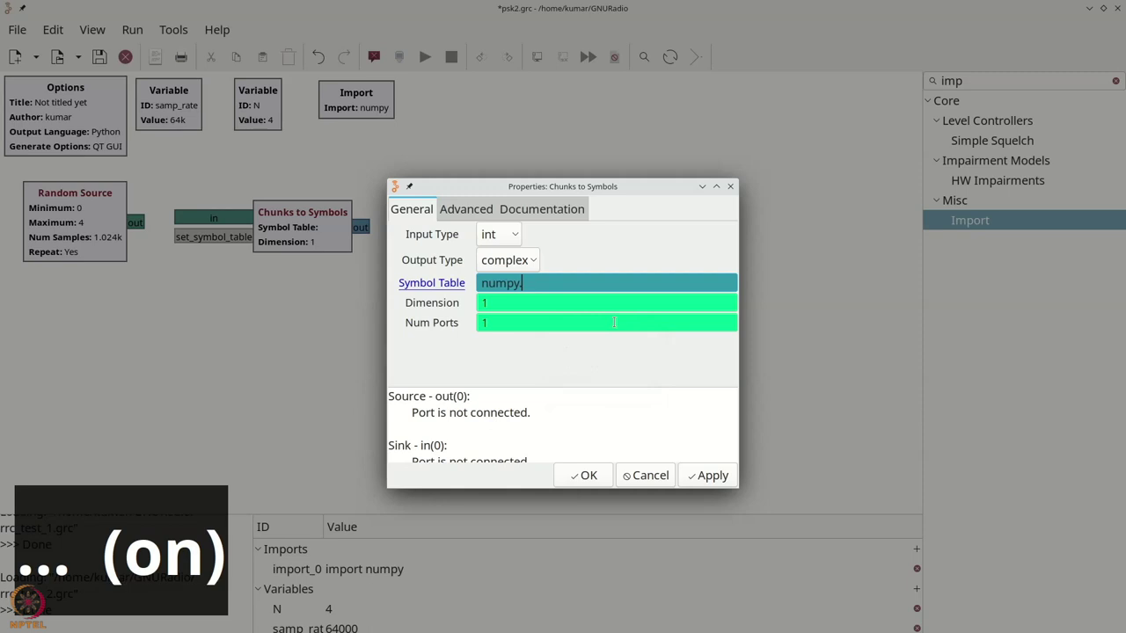
type("arange(")
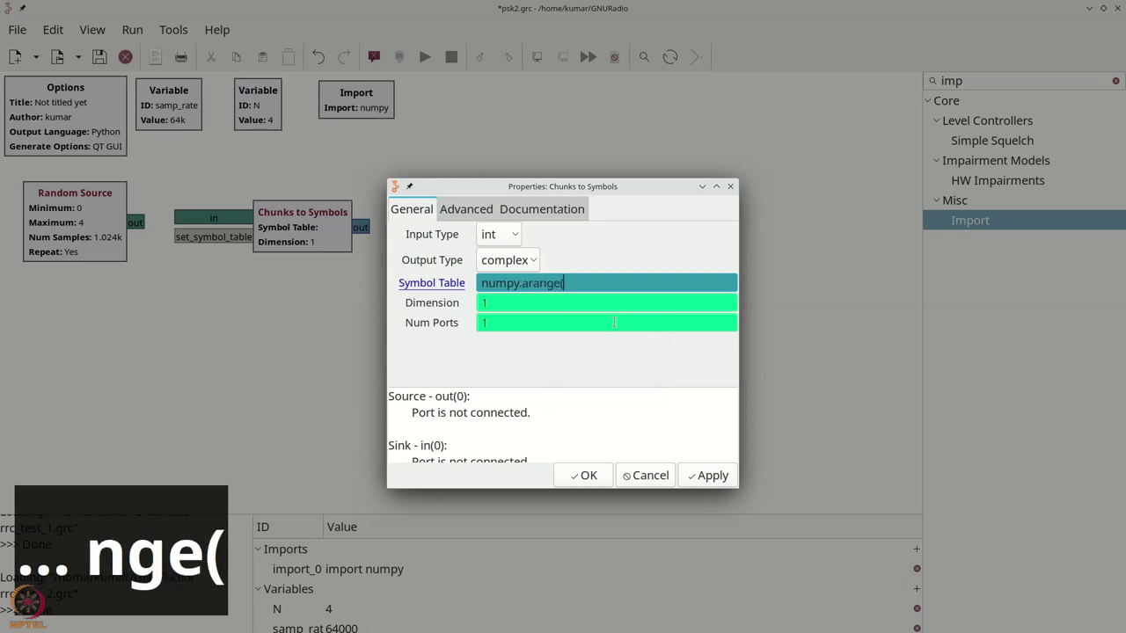
type("N)")
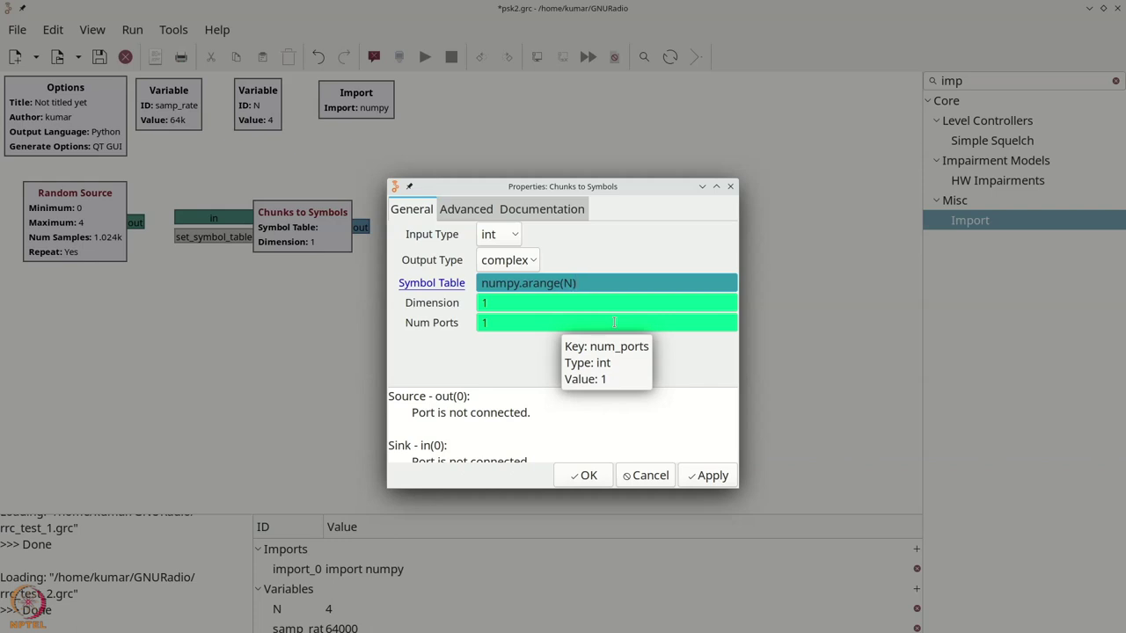
Extend the symbol table expression to 1j * 2 * numpy.pi * numpy.arange(N) / N
key("Home")
type("1j ")
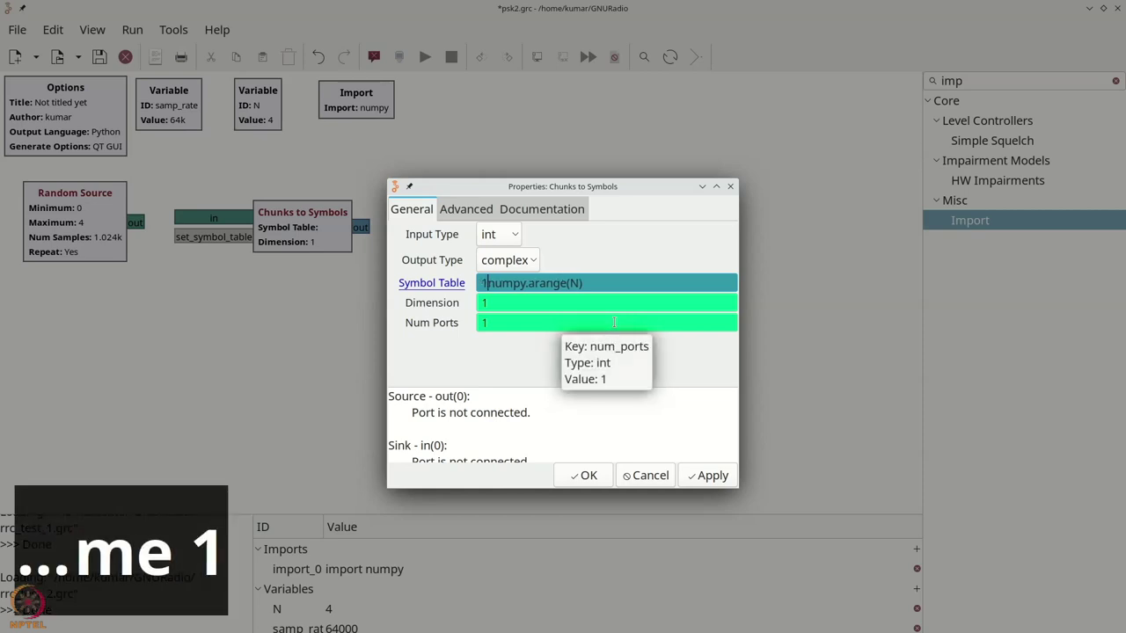
type("* 2 * ")
type("numpy.")
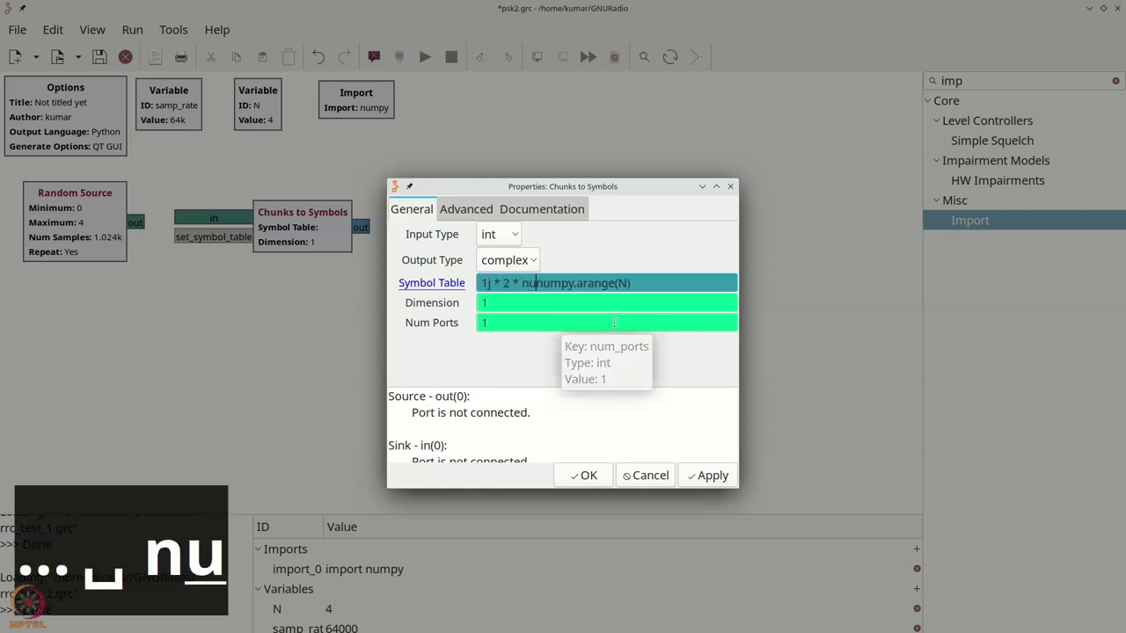
type("pi ")
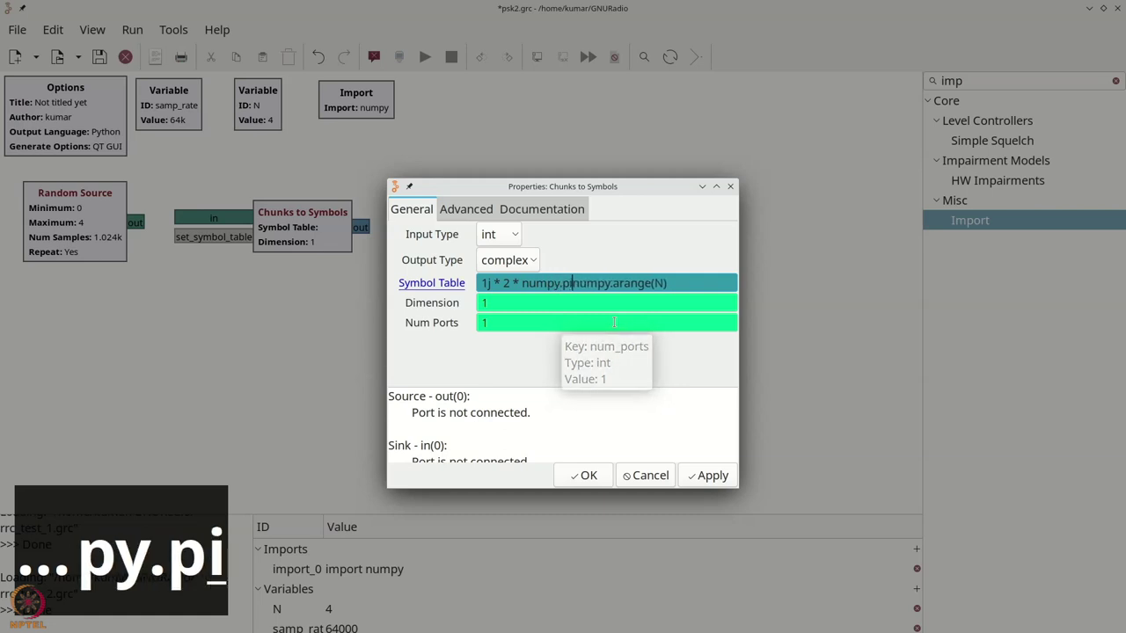
type("*")
key("End")
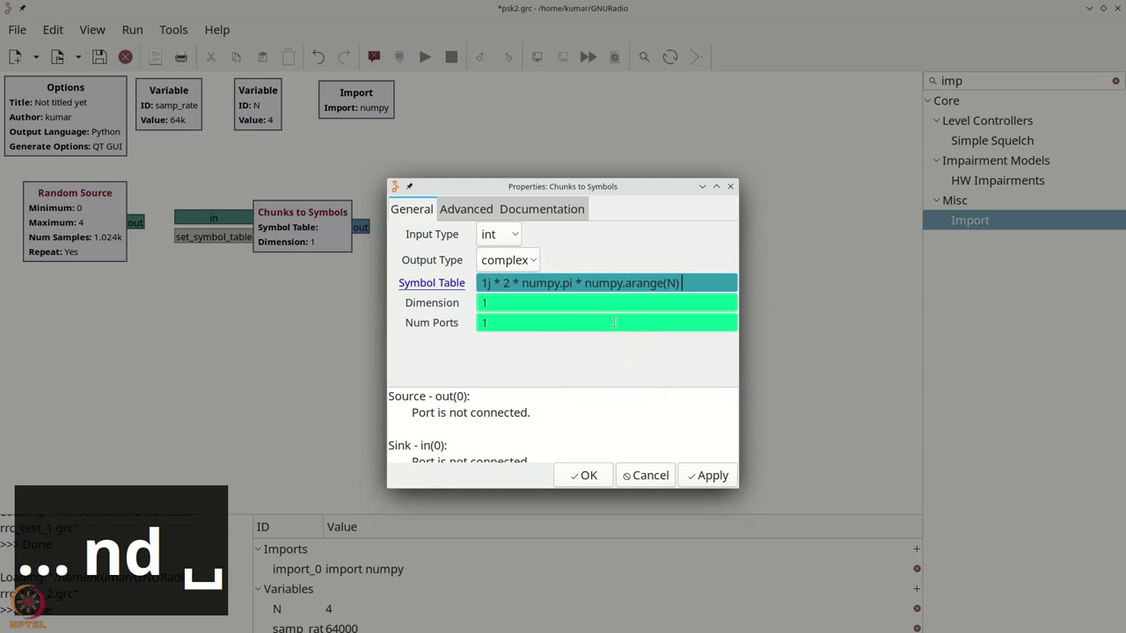
type("/ N")
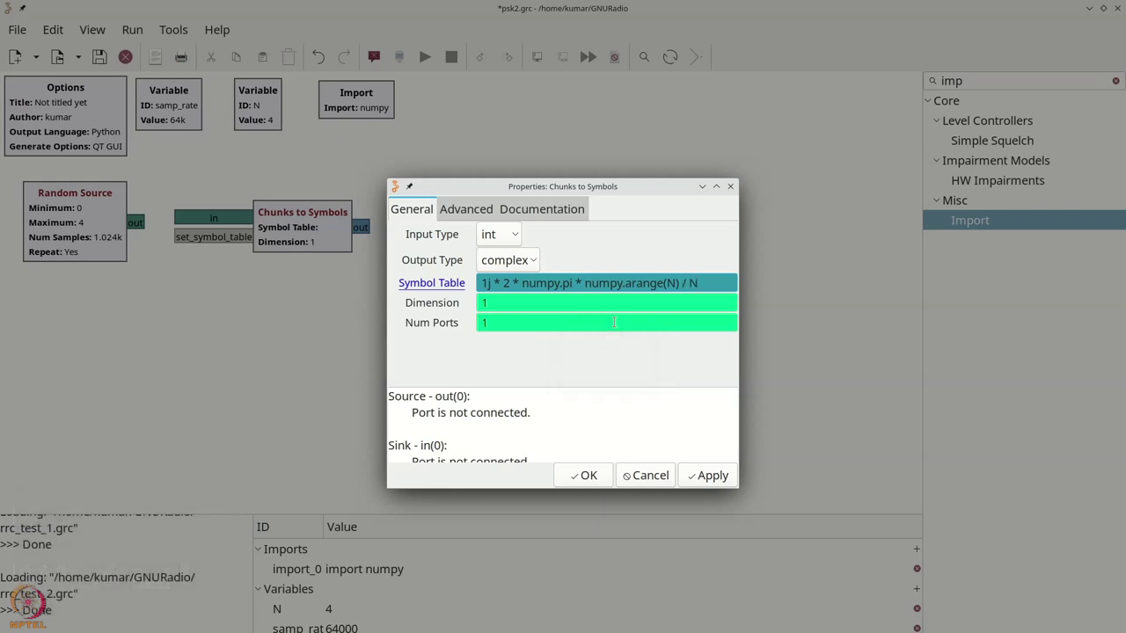
Wrap the whole symbol table expression in numpy.exp( ) and accept the Chunks to Symbols properties
type(")")
key("Home")
type("(")
key("Home")
type("numpy.exp")
left_click_drag(738, 299, 912, 299)
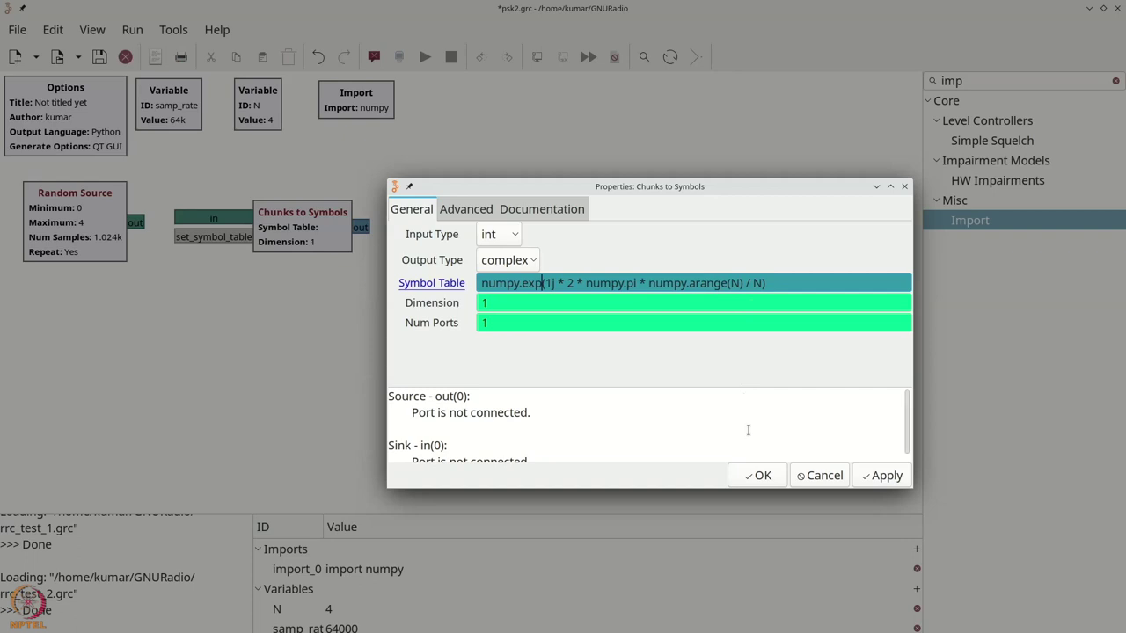
left_click(758, 476)
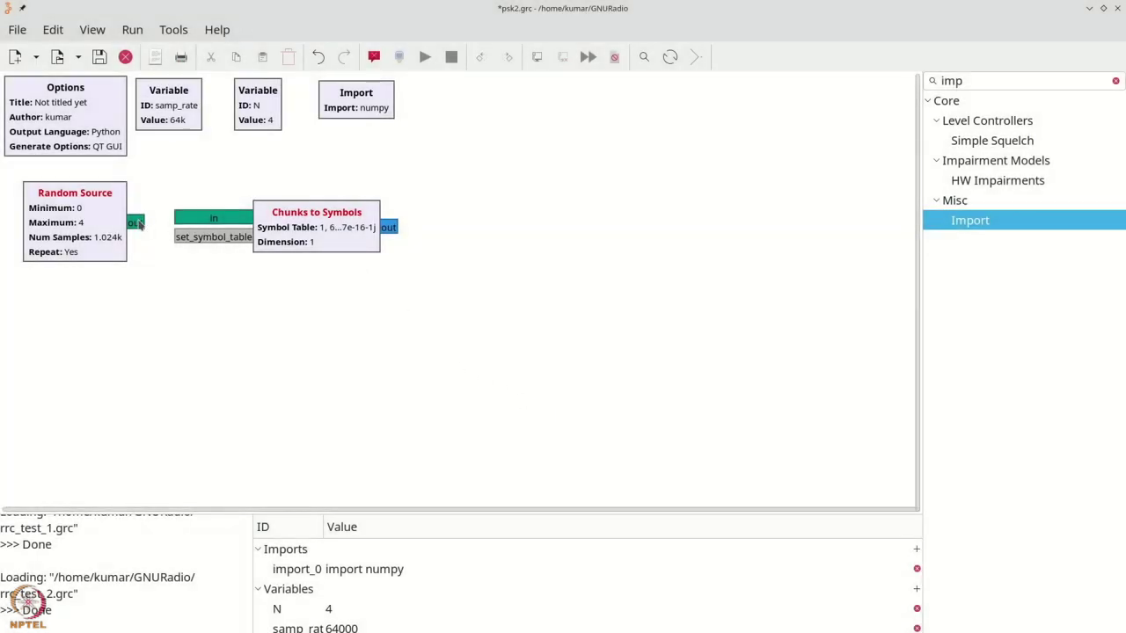
Connect Random Source to Chunks to Symbols with their ports aligned, and add a Throttle block fed by the Chunks to Symbols output
left_click_drag(304, 243, 306, 247)
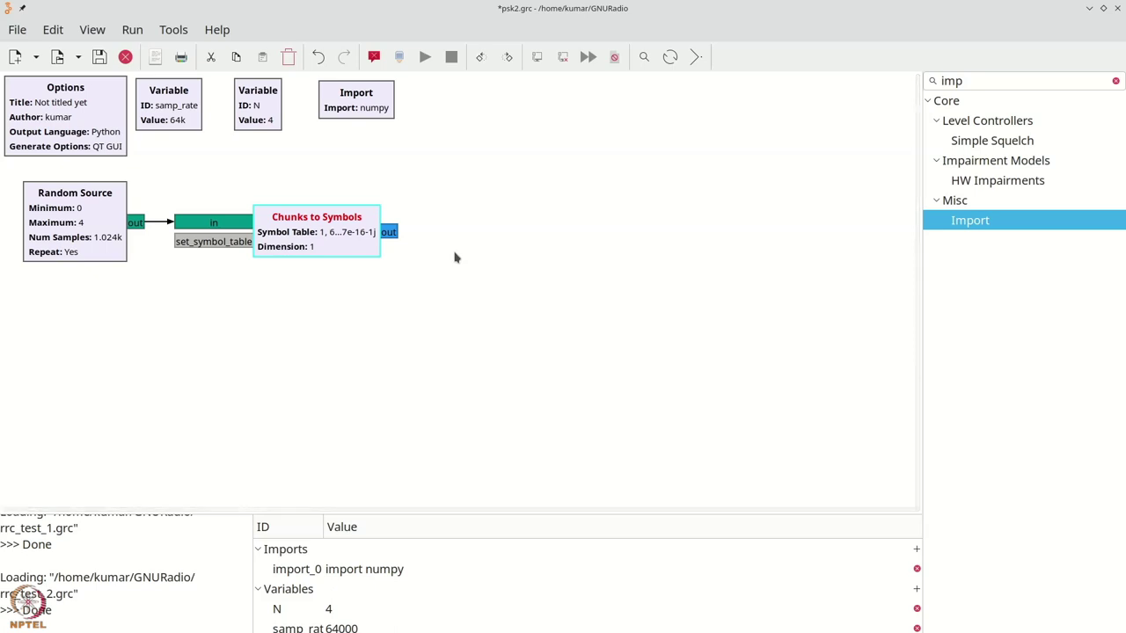
key("ctrl+f")
type("thro")
left_click_drag(972, 140, 467, 231)
left_click(396, 244)
left_click(440, 237)
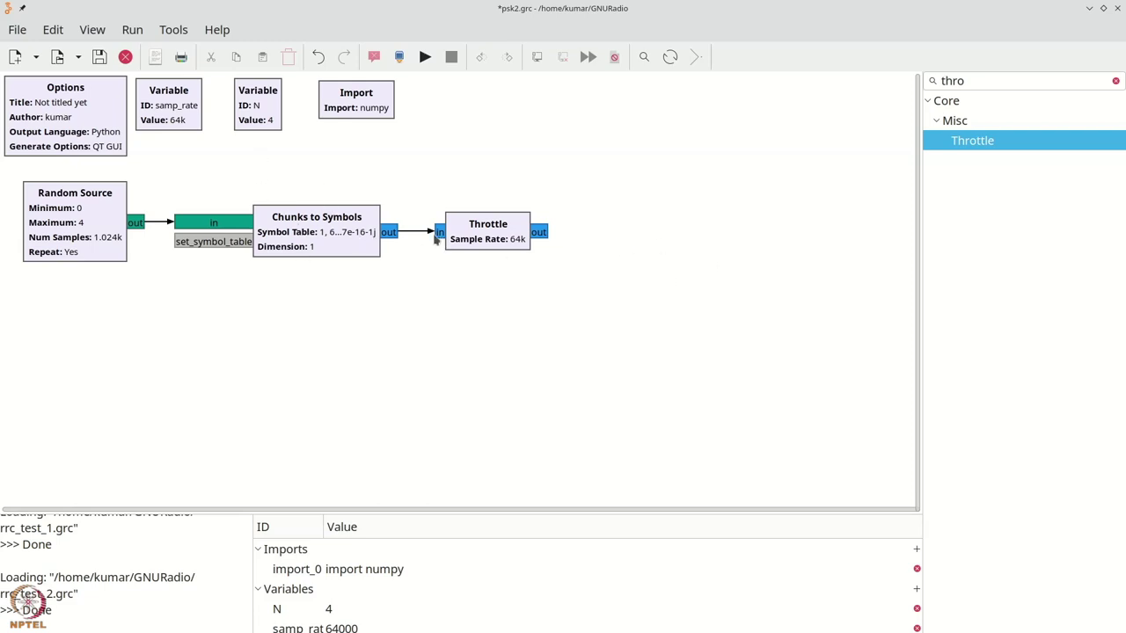
Find the QT GUI Time Sink in the library, place it after the Throttle and connect the Throttle output to it
key("ctrl+f")
type("time")
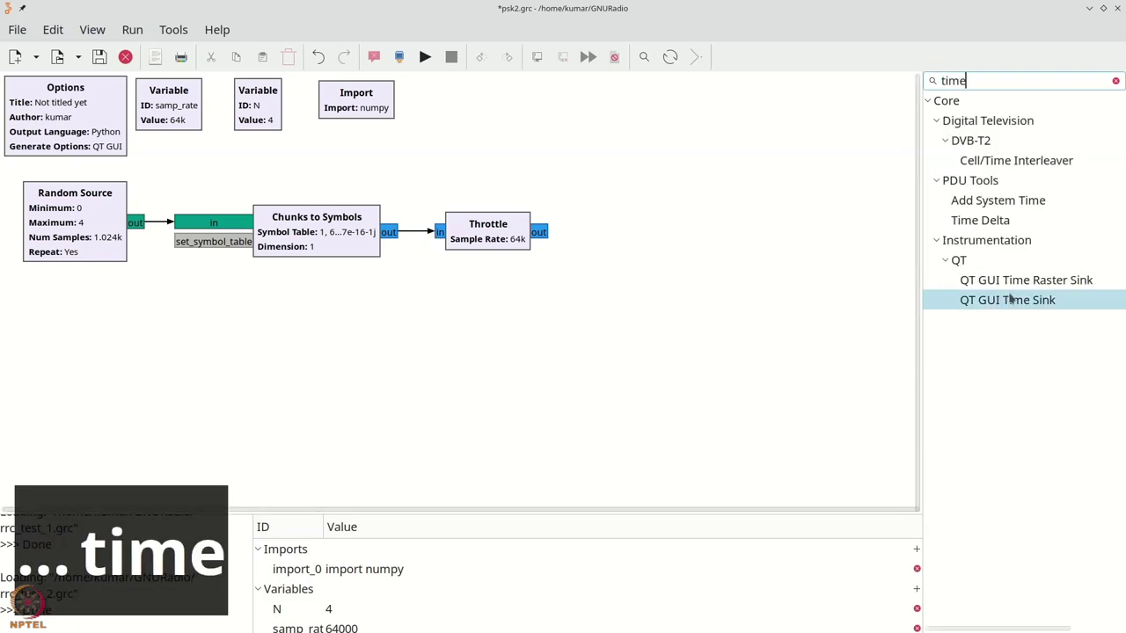
left_click_drag(1027, 300, 634, 236)
left_click(539, 232)
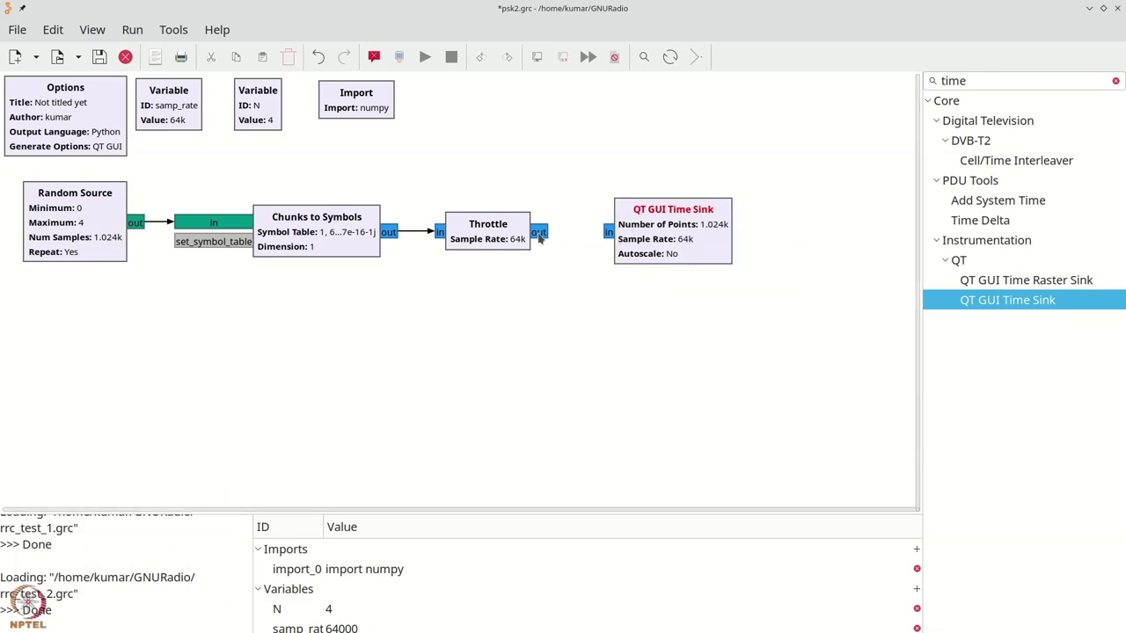
left_click(608, 232)
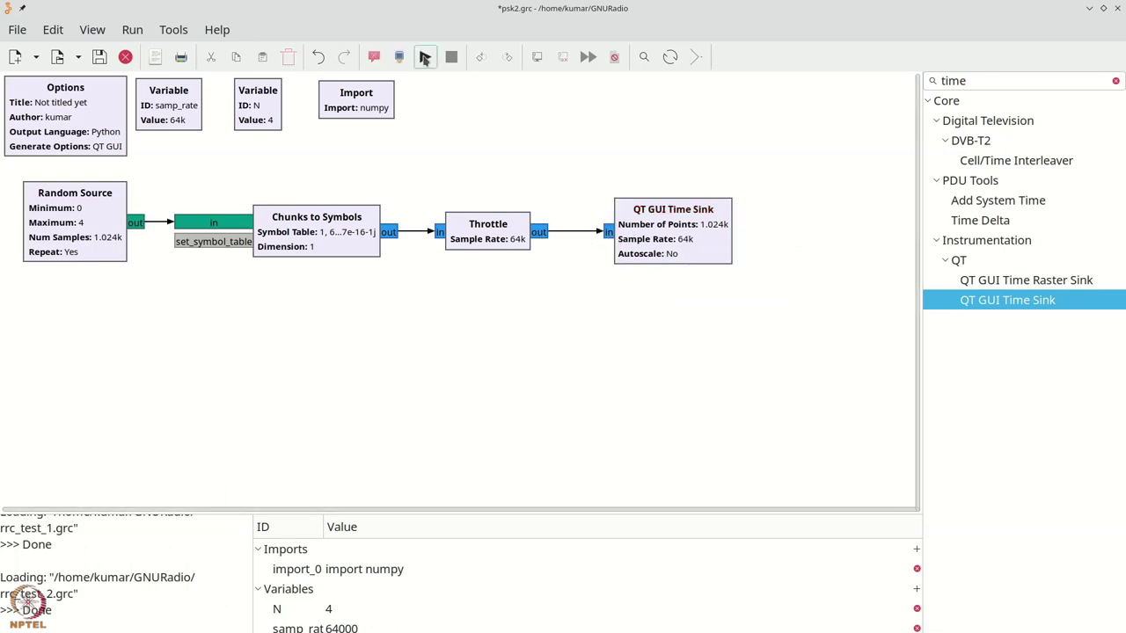
Execute the flowgraph, examine the time plot maximized and zoomed in, restore the full range and close the plot window
left_click(425, 57)
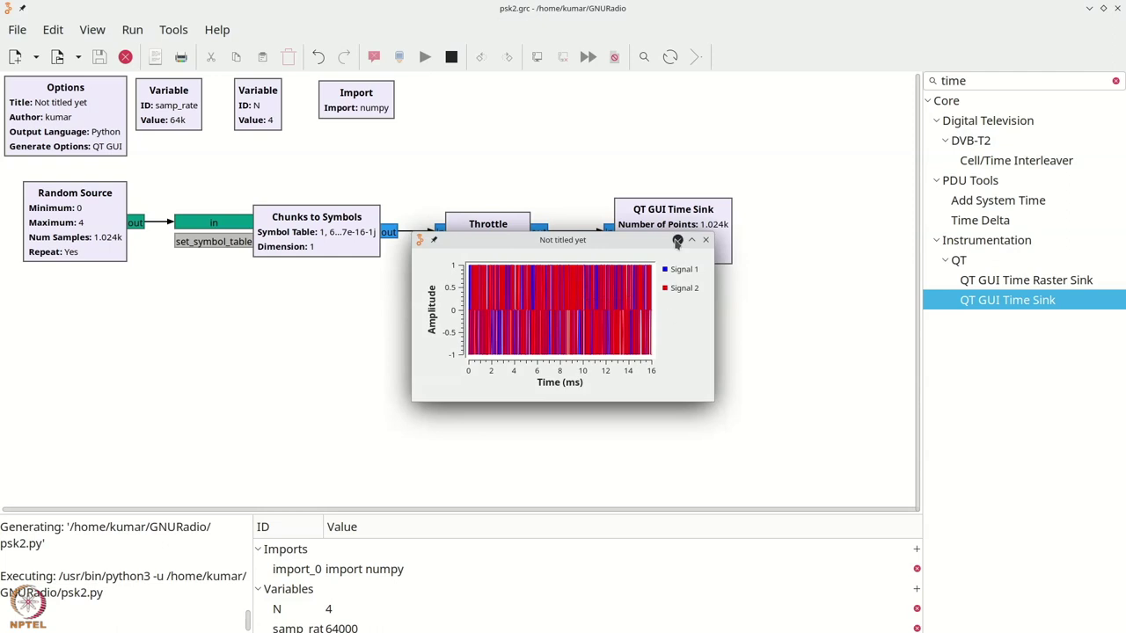
left_click(692, 241)
left_click_drag(519, 350, 716, 19)
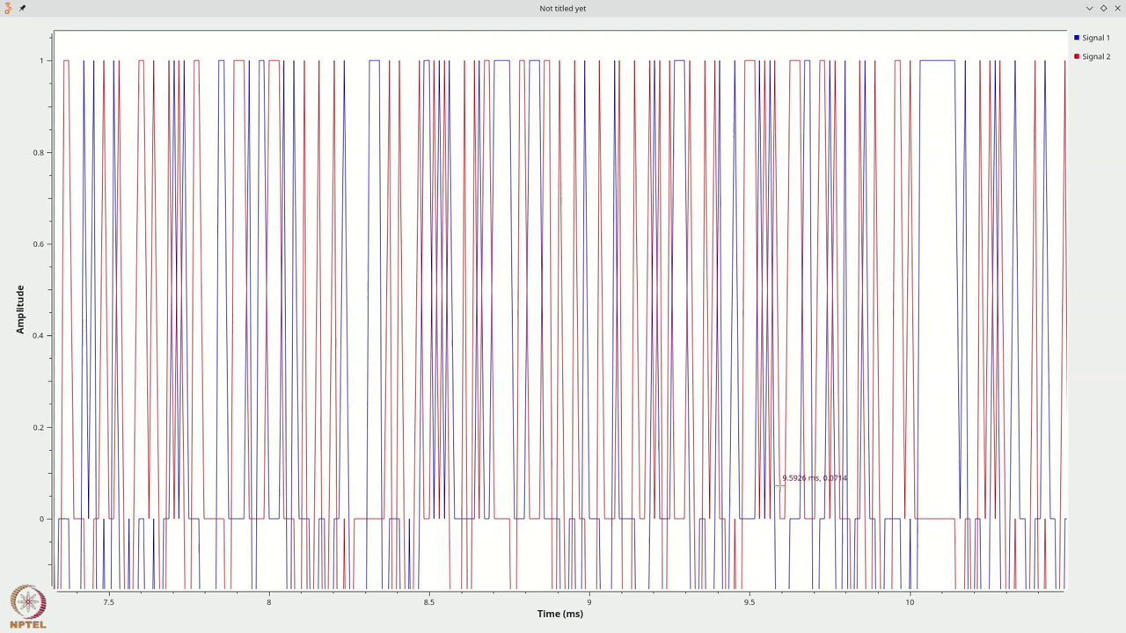
right_click(960, 348)
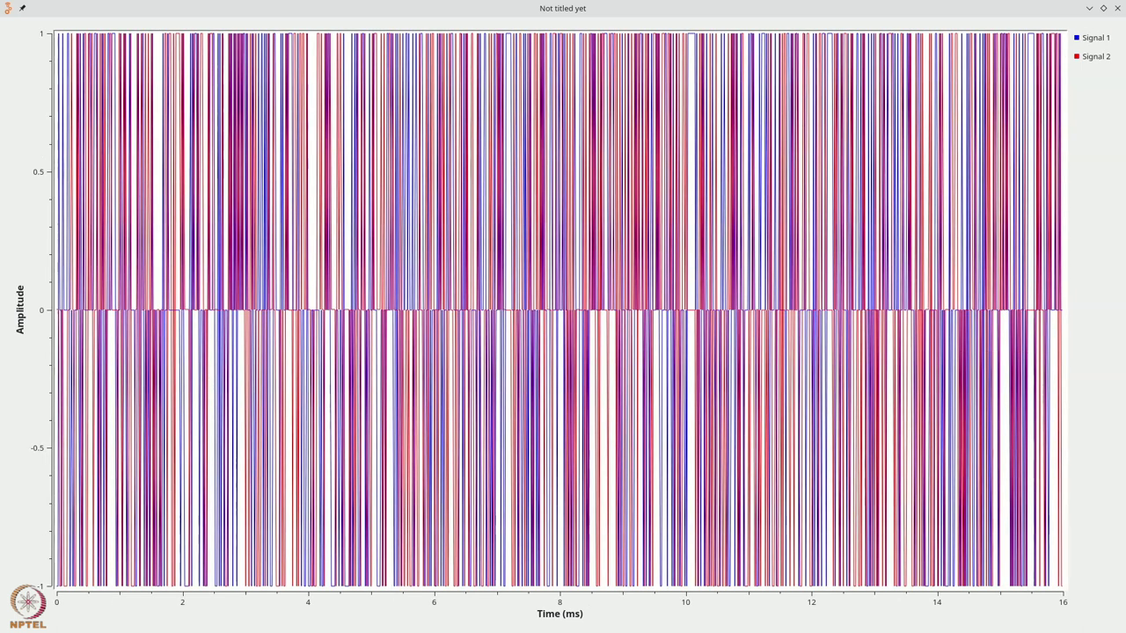
left_click(1118, 9)
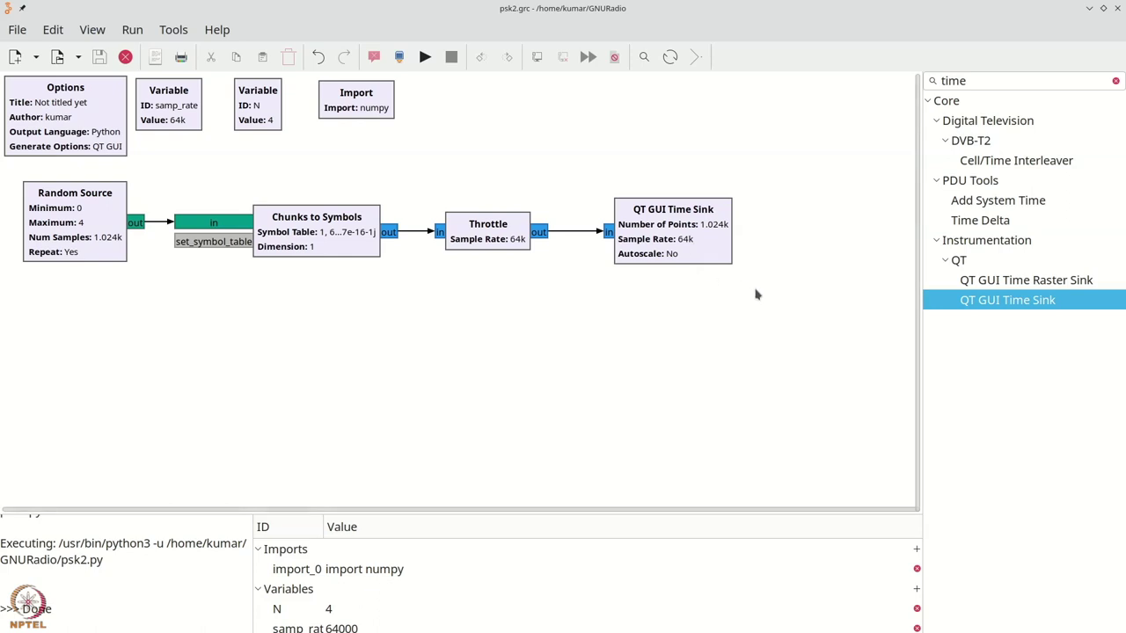
Find the QT GUI Constellation Sink, place it below the Time Sink and connect the Throttle output to it
key("ctrl+f")
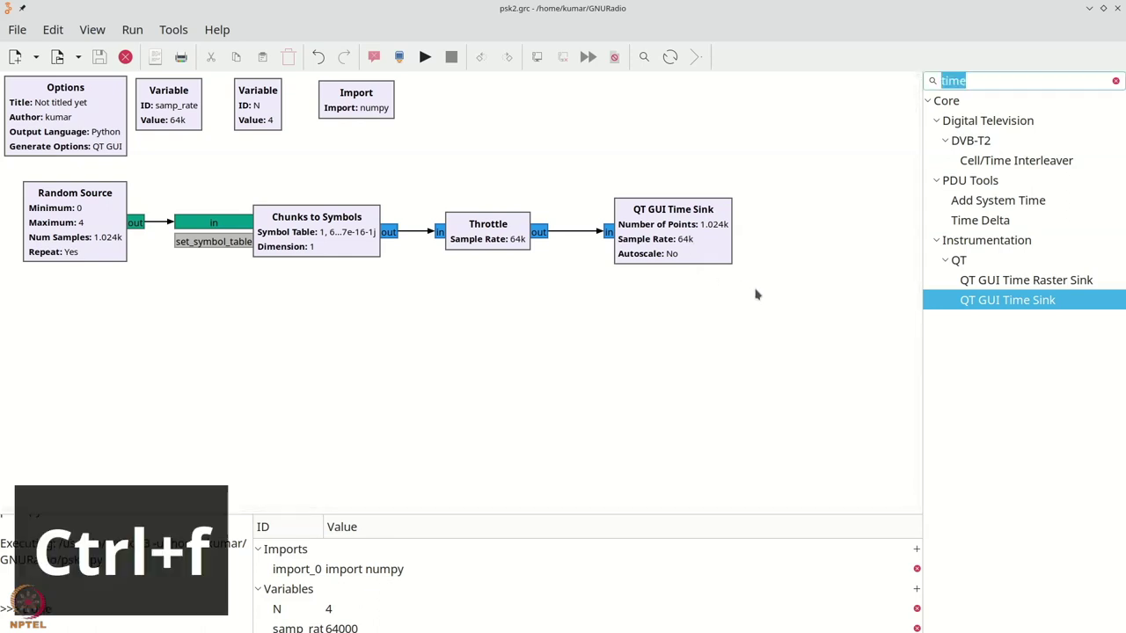
type("const")
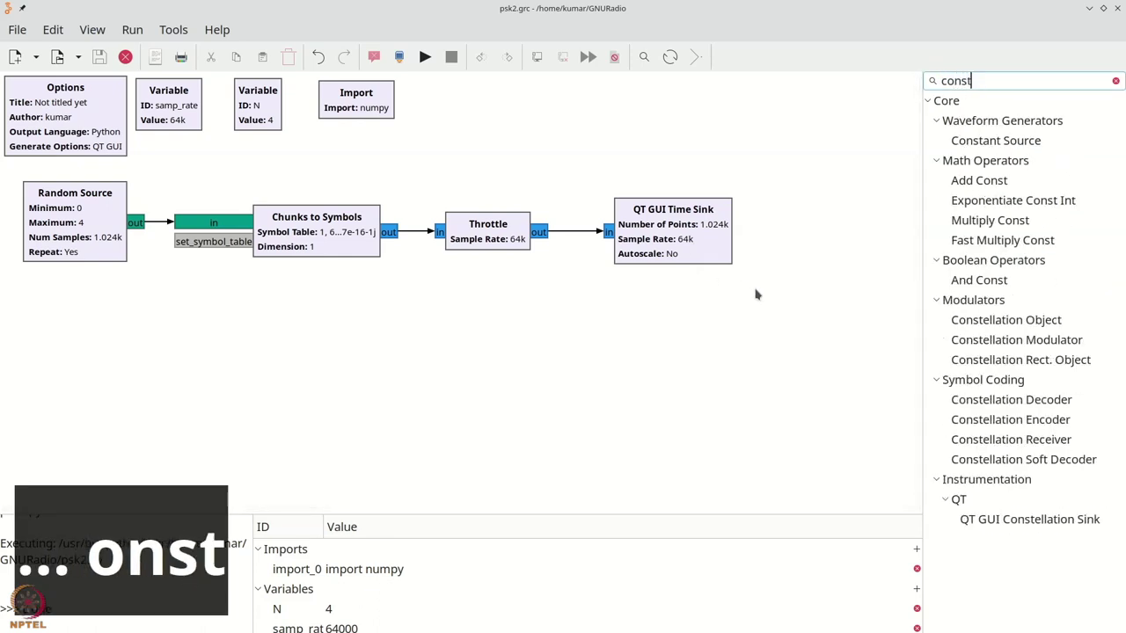
left_click_drag(1030, 519, 674, 308)
left_click(542, 241)
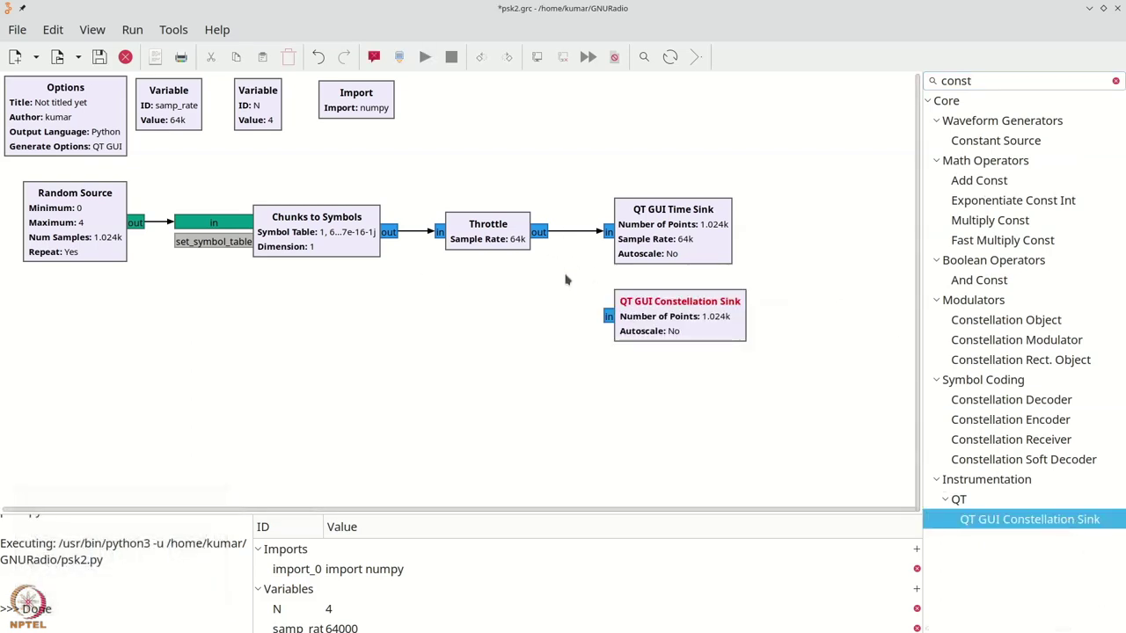
left_click(607, 317)
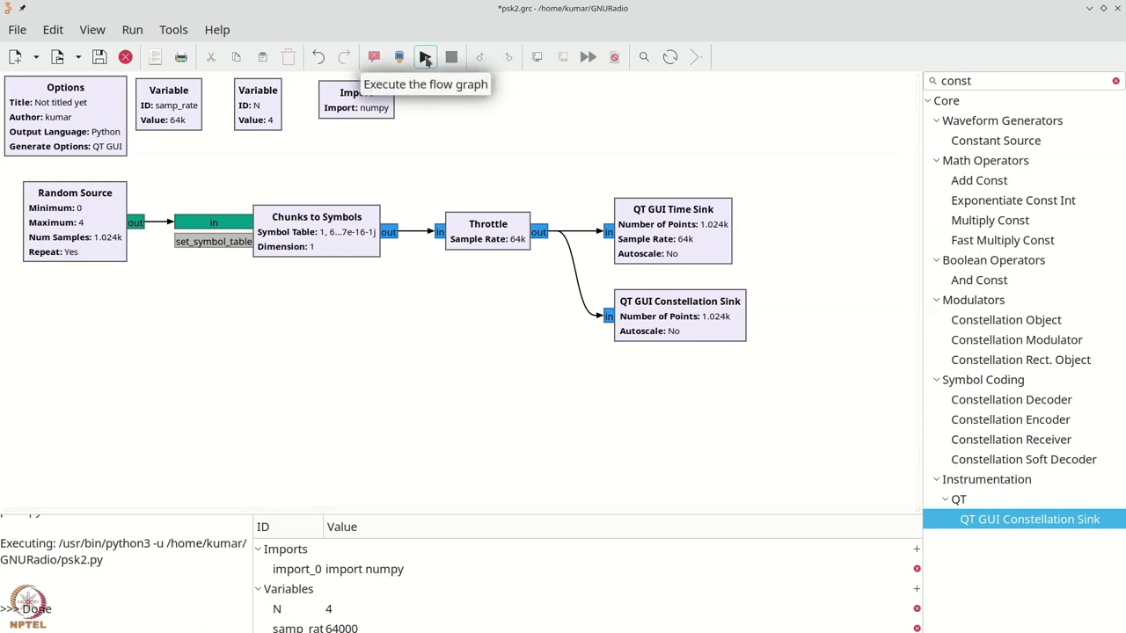
Execute the flowgraph, examine the constellation plot together with the time plot, and close the plot window
left_click(425, 57)
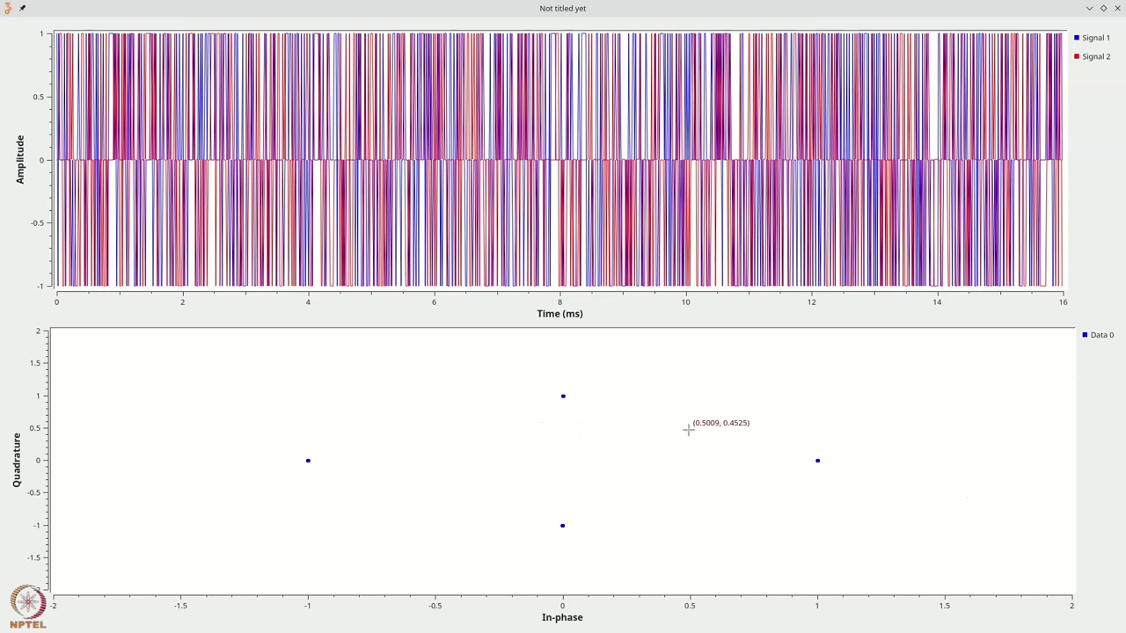
left_click(1118, 8)
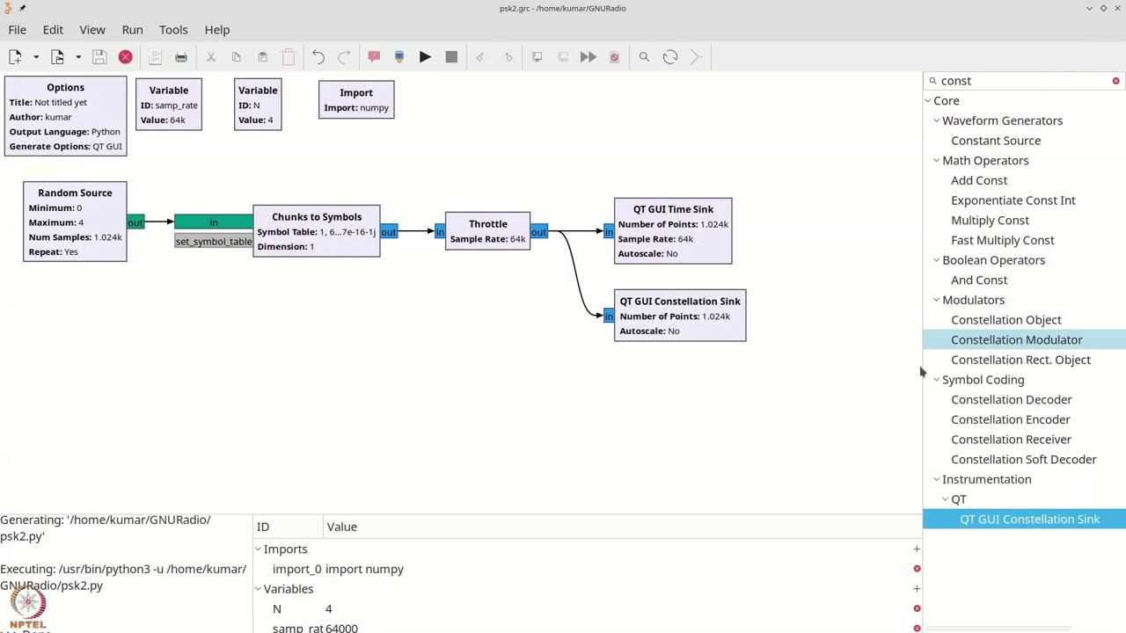